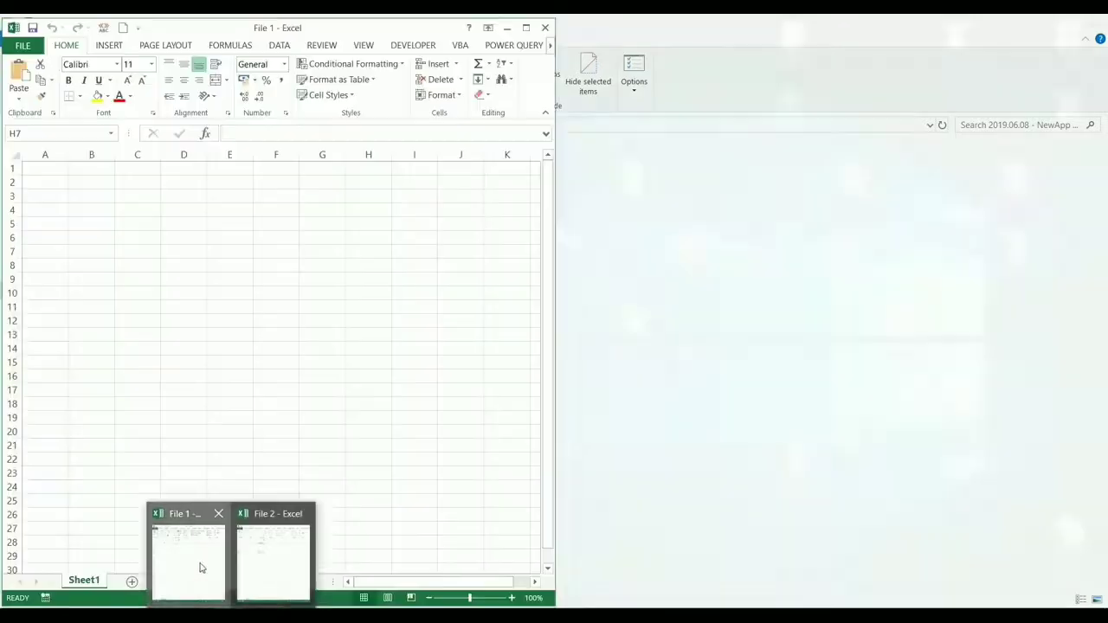
- Bring the File 1 and File 2 workbooks to the front side by side, with File 1 active
{"action": "left_click", "coordinate": [221, 564]}
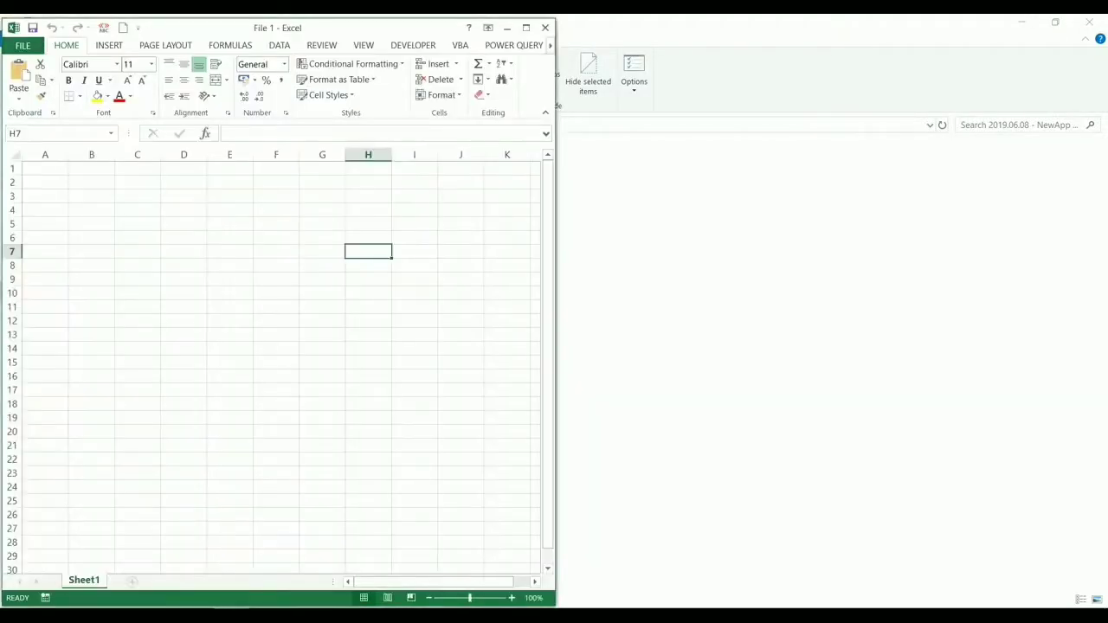
{"action": "mouse_move", "coordinate": [234, 606]}
{"action": "left_click", "coordinate": [276, 563]}
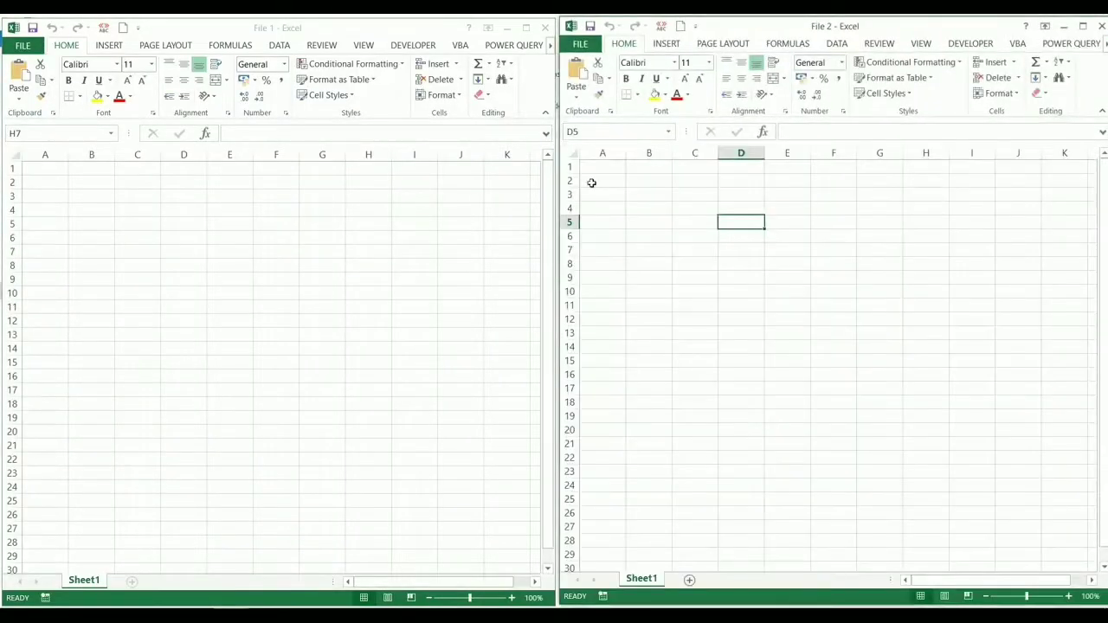
{"action": "key", "text": "alt+Tab"}
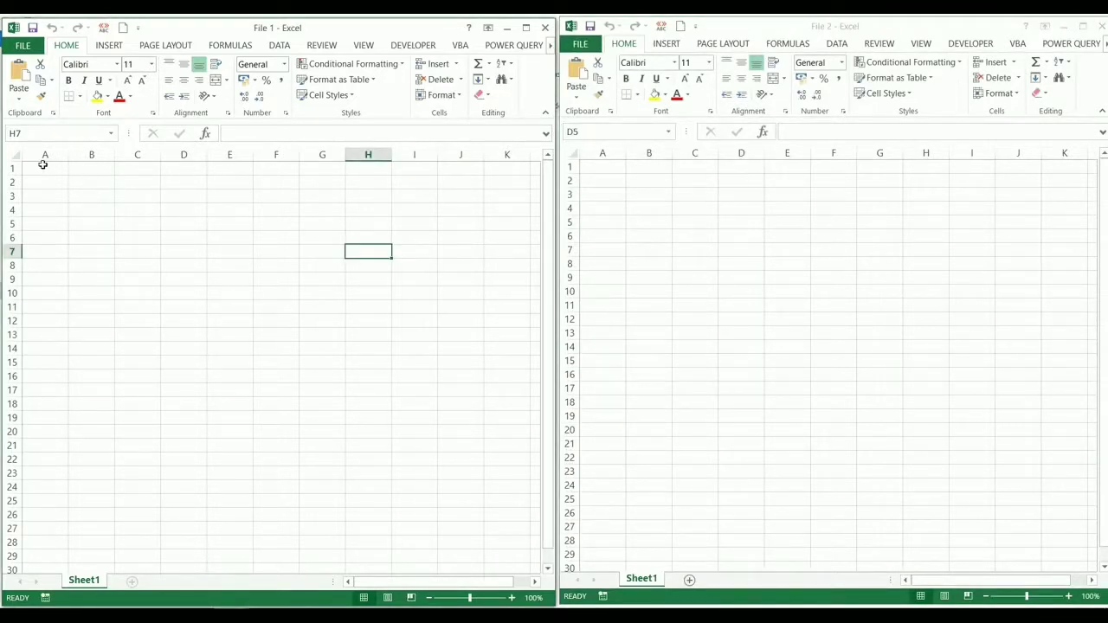
- Fill the range A1:E7 in File 1 with the value 11
{"action": "left_click_drag", "start_coordinate": [43, 163], "coordinate": [239, 251]}
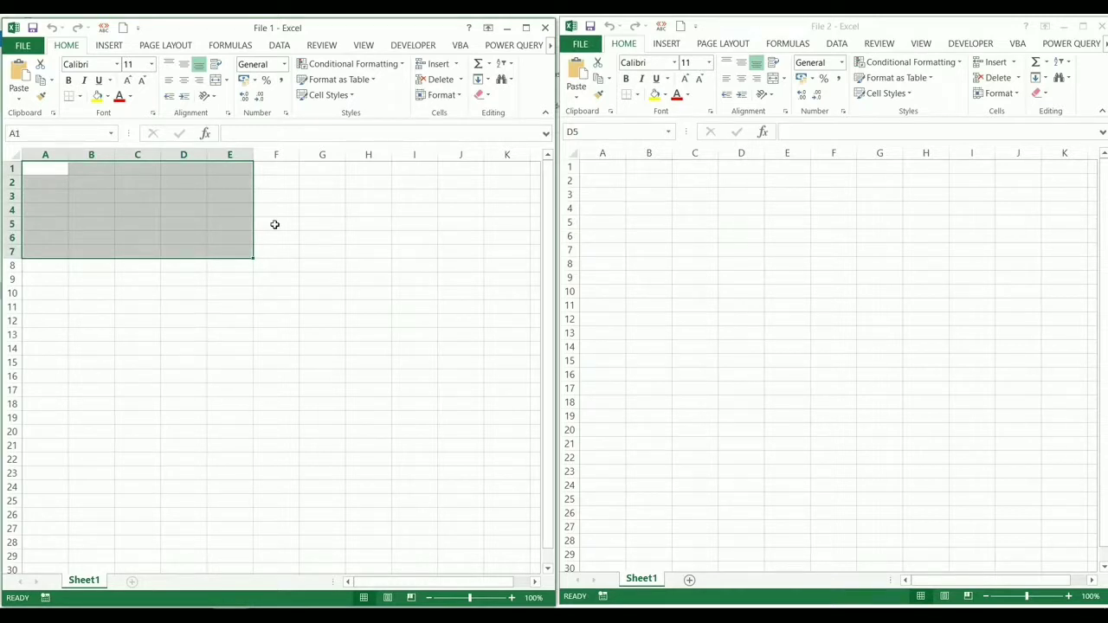
{"action": "type", "text": "11"}
{"action": "key", "text": "ctrl+Return"}
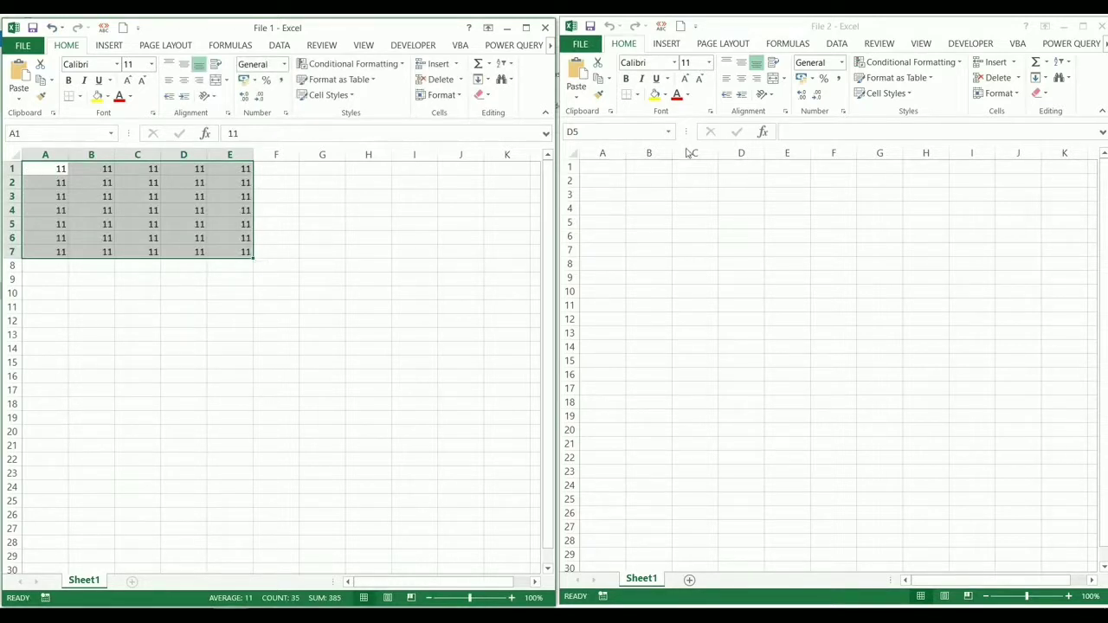
- Fill the range A1:E9 in File 2 with the value 22
{"action": "left_click", "coordinate": [606, 165]}
{"action": "left_click_drag", "start_coordinate": [606, 165], "coordinate": [798, 269]}
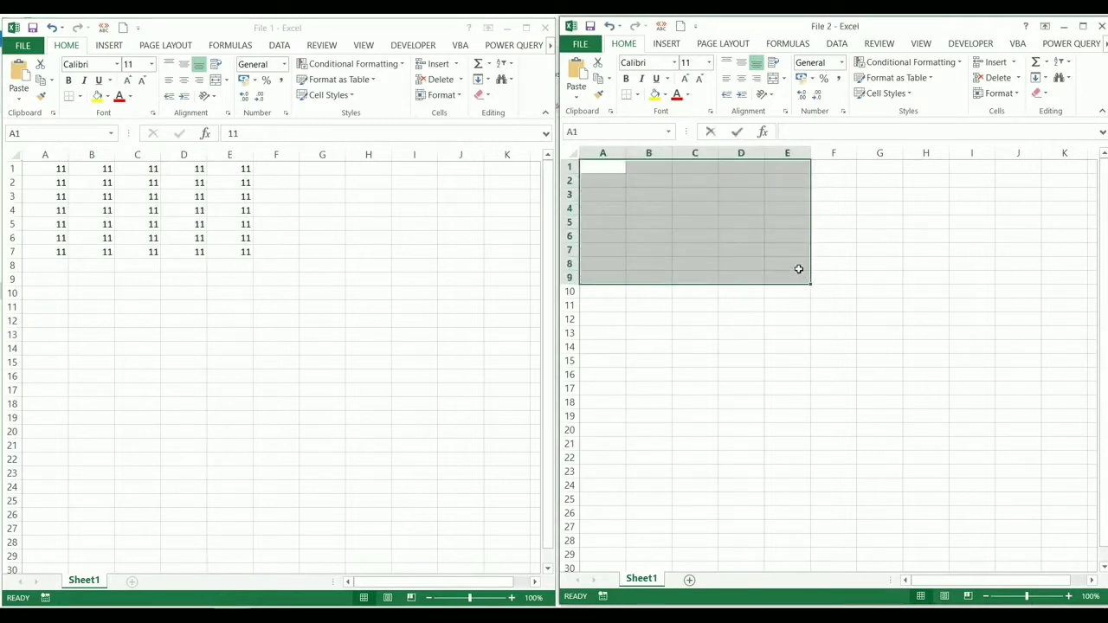
{"action": "type", "text": "22"}
{"action": "key", "text": "ctrl+Return"}
- Fill the range A12:E22 in File 1 with the value 3
{"action": "left_click", "coordinate": [57, 323]}
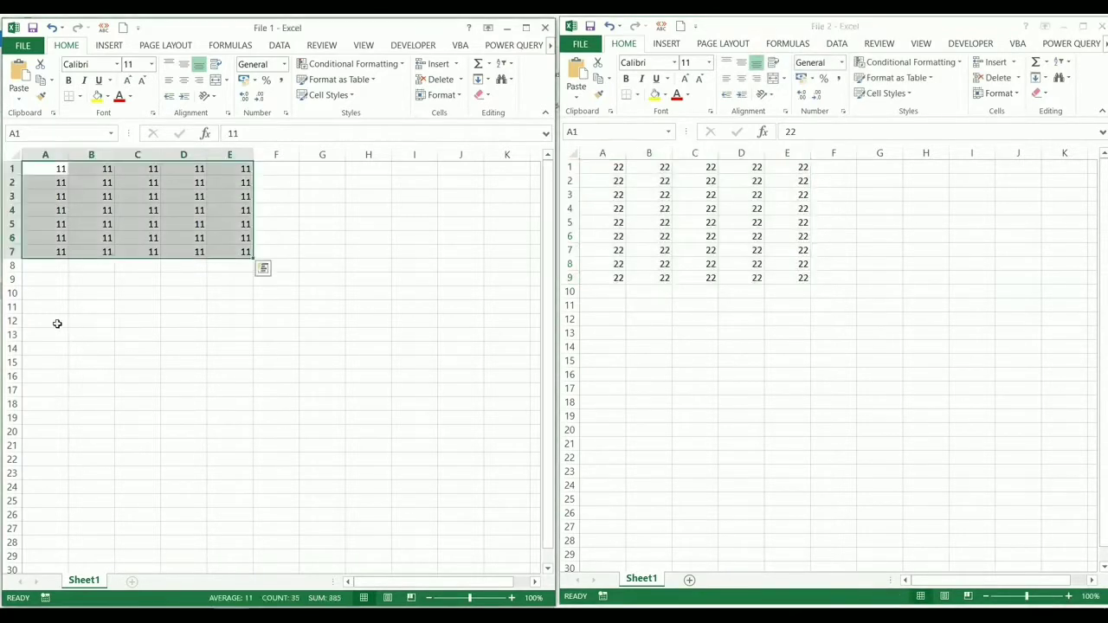
{"action": "left_click_drag", "start_coordinate": [57, 323], "coordinate": [221, 459]}
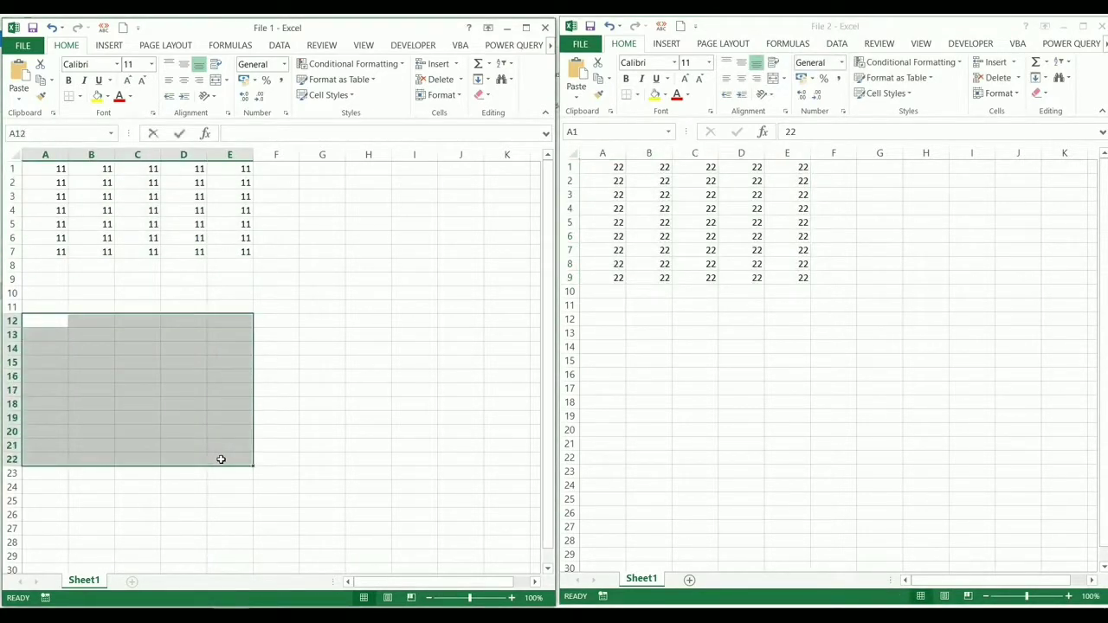
{"action": "type", "text": "3"}
{"action": "key", "text": "ctrl+Return"}
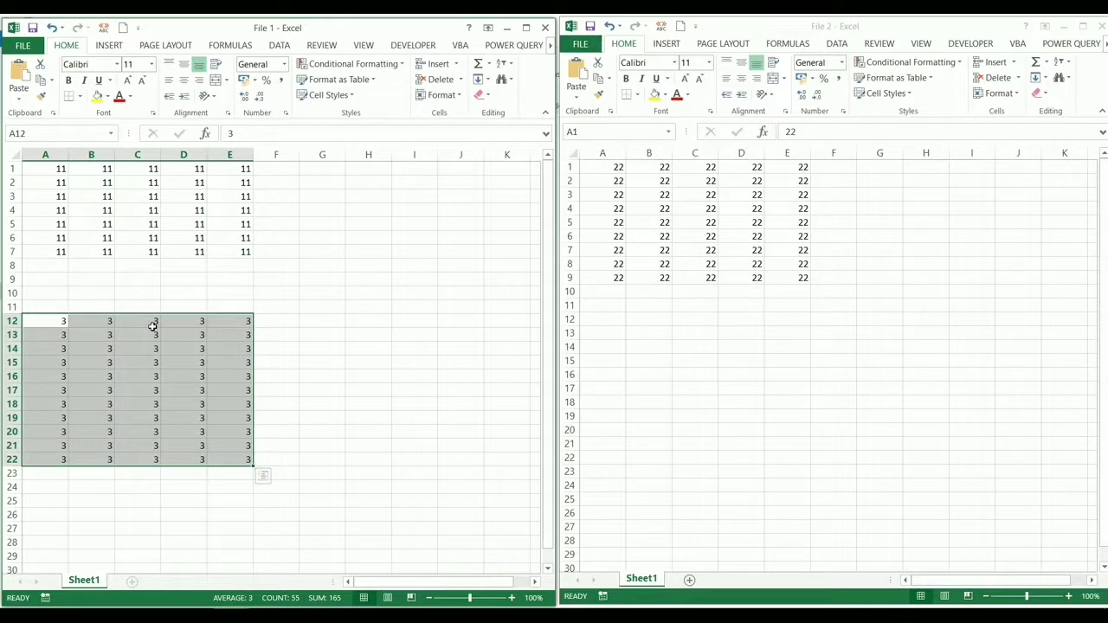
- Undo all three range fills across File 1 and File 2 from the File 1 window
{"action": "key", "text": "ctrl+z"}
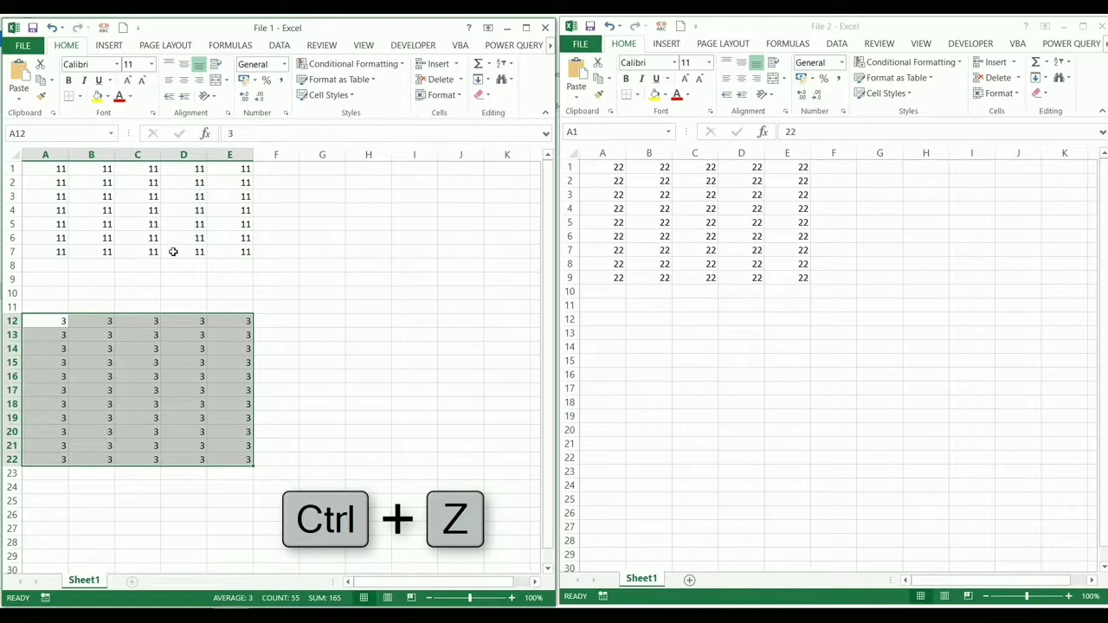
{"action": "key", "text": "ctrl+z"}
{"action": "key", "text": "ctrl+z"}
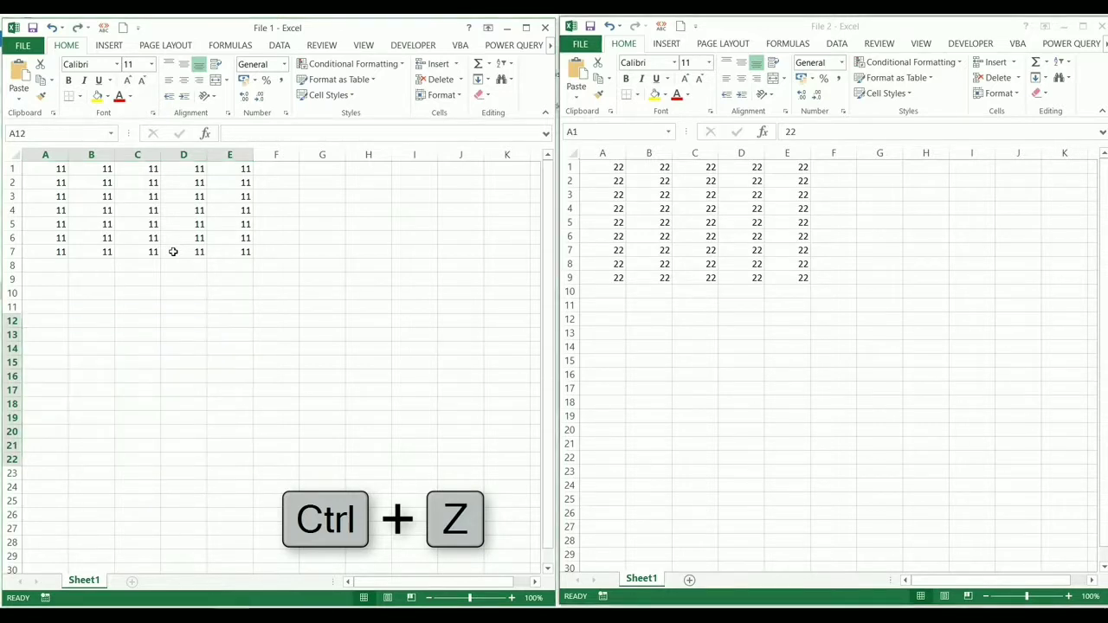
{"action": "key", "text": "ctrl+z"}
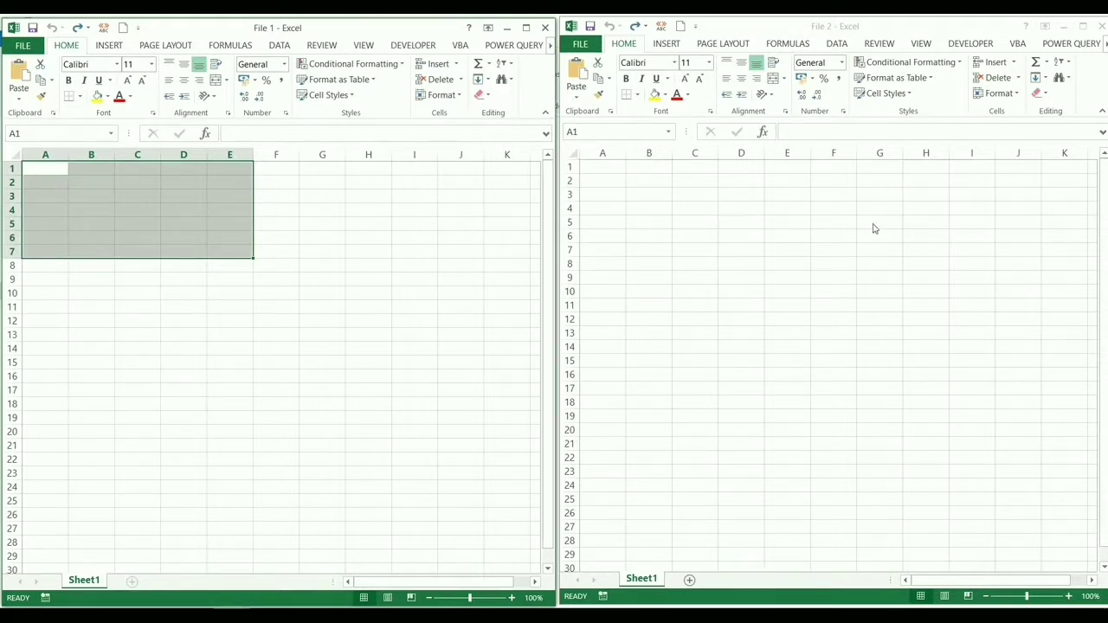
- Close the File 2 workbook and select cell F14 in File 1
{"action": "left_click", "coordinate": [870, 26]}
{"action": "left_click_drag", "start_coordinate": [875, 23], "coordinate": [784, 30]}
{"action": "left_click", "coordinate": [1012, 35]}
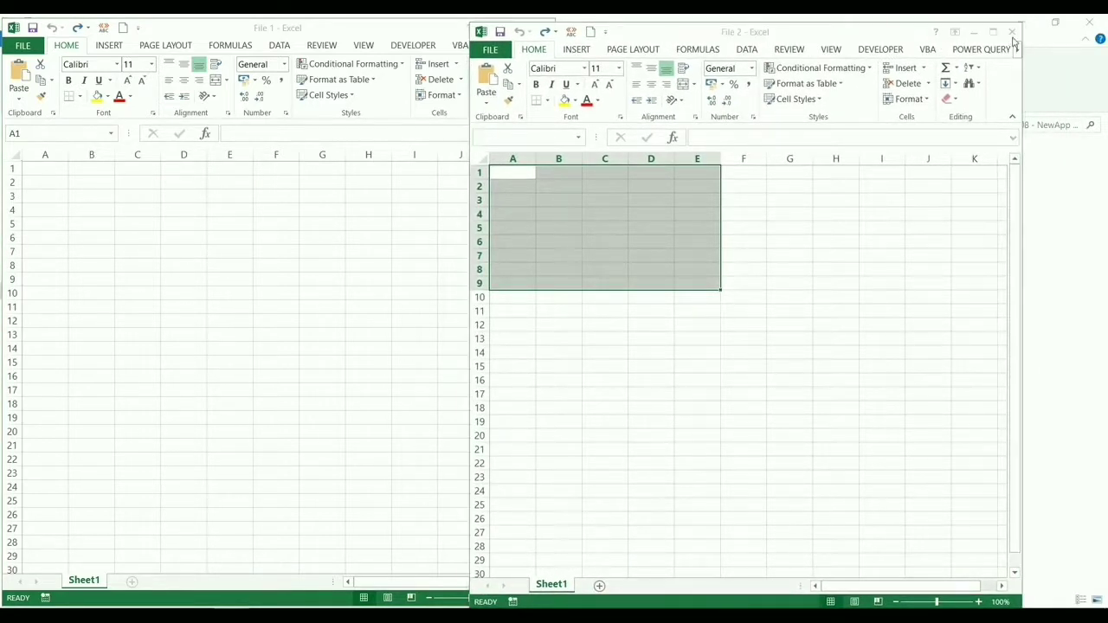
{"action": "left_click", "coordinate": [554, 336]}
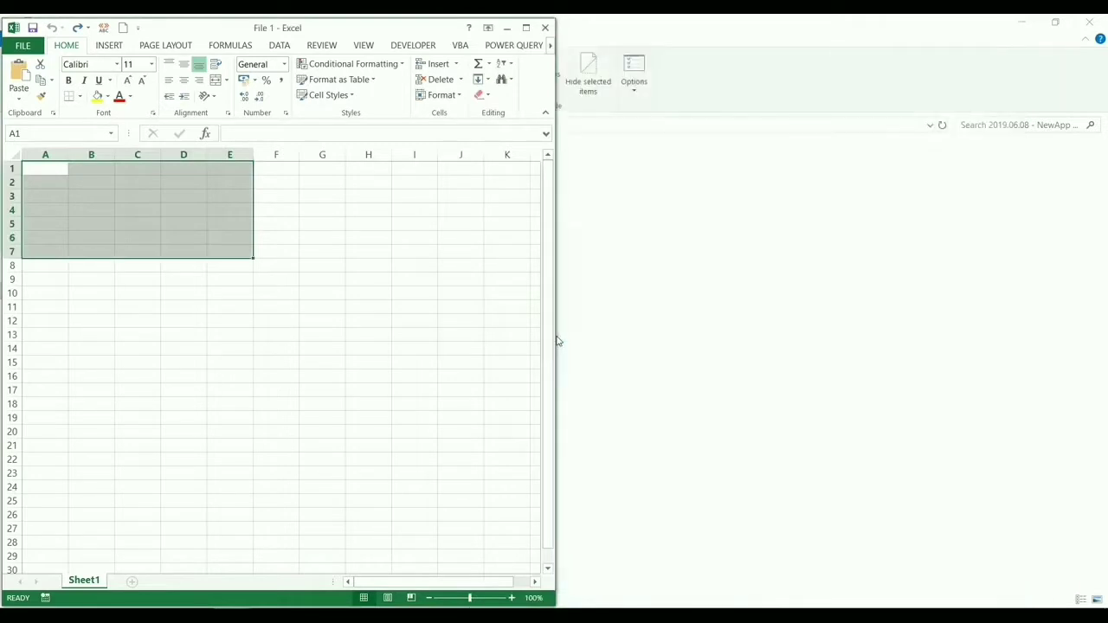
{"action": "left_click", "coordinate": [286, 347]}
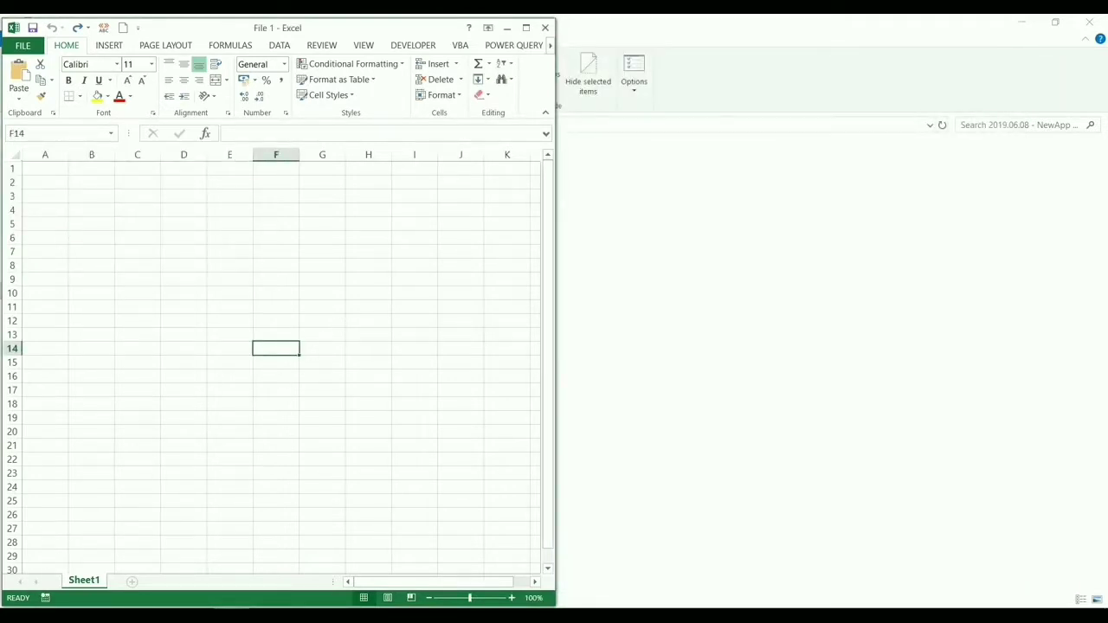
- Find Excel 2013 through the Windows search and start it as a new, separate instance
{"action": "key", "text": "super"}
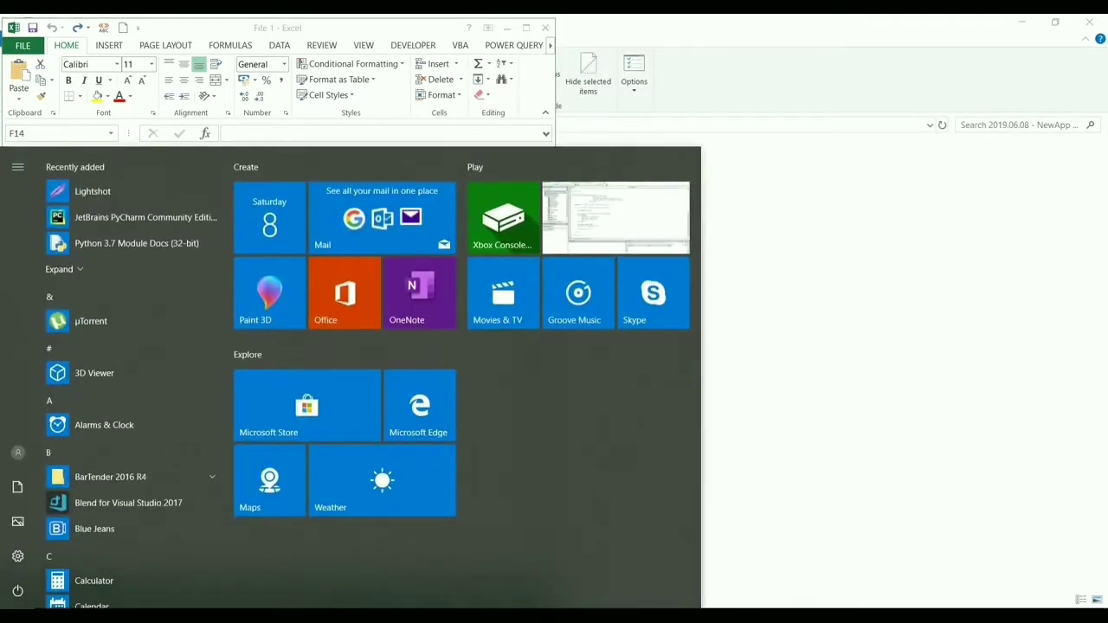
{"action": "type", "text": "excel 2013"}
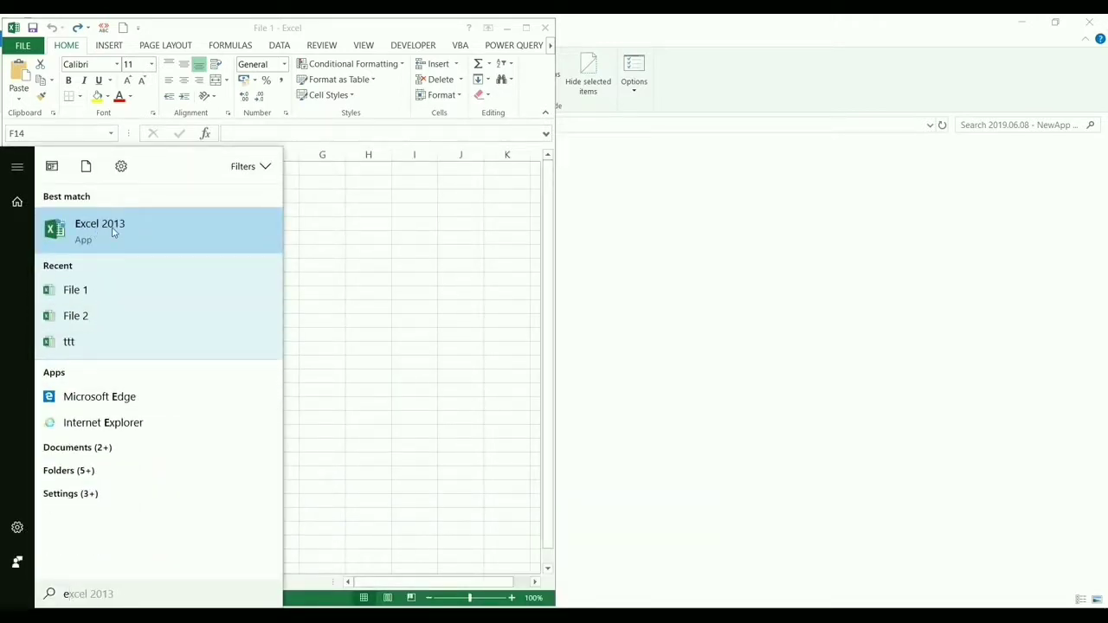
{"action": "key", "text": "alt"}
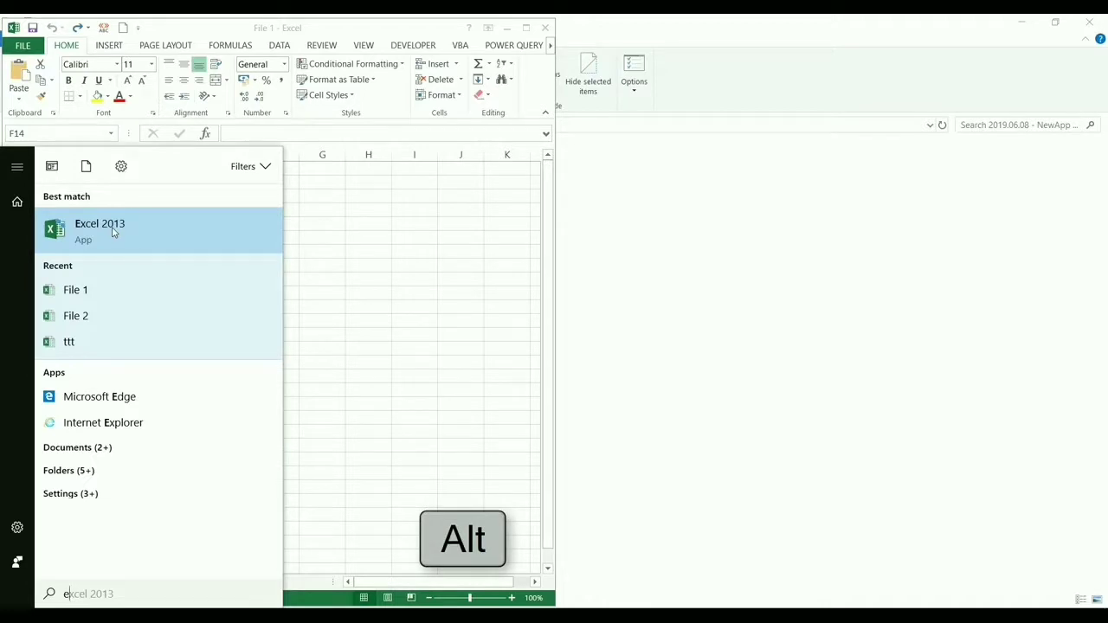
{"action": "left_click", "coordinate": [112, 232], "text": "alt"}
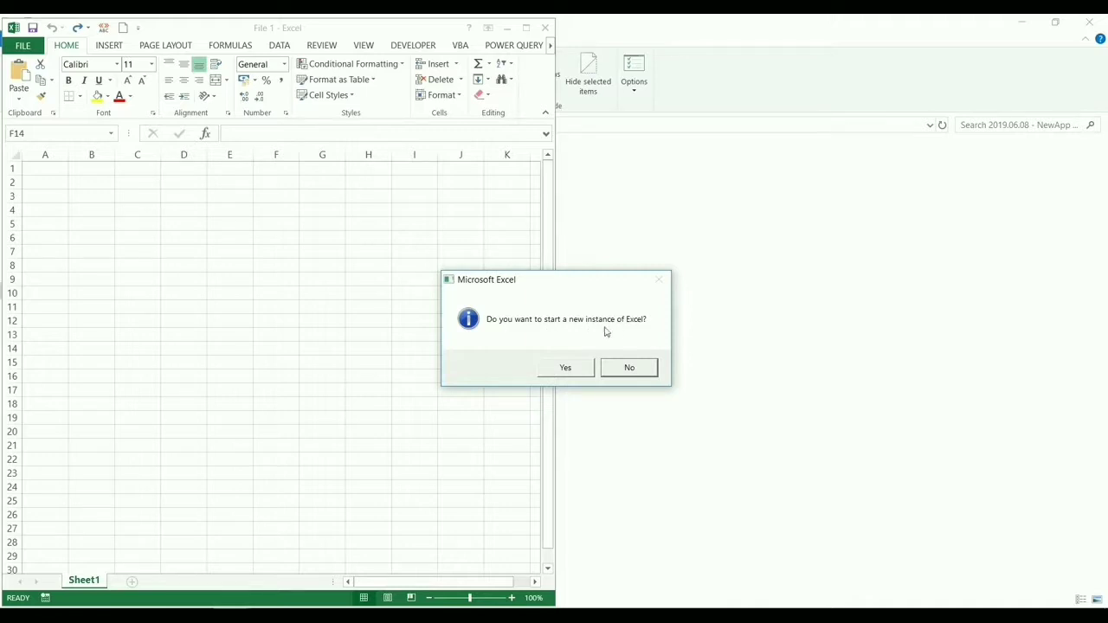
{"action": "left_click", "coordinate": [566, 368]}
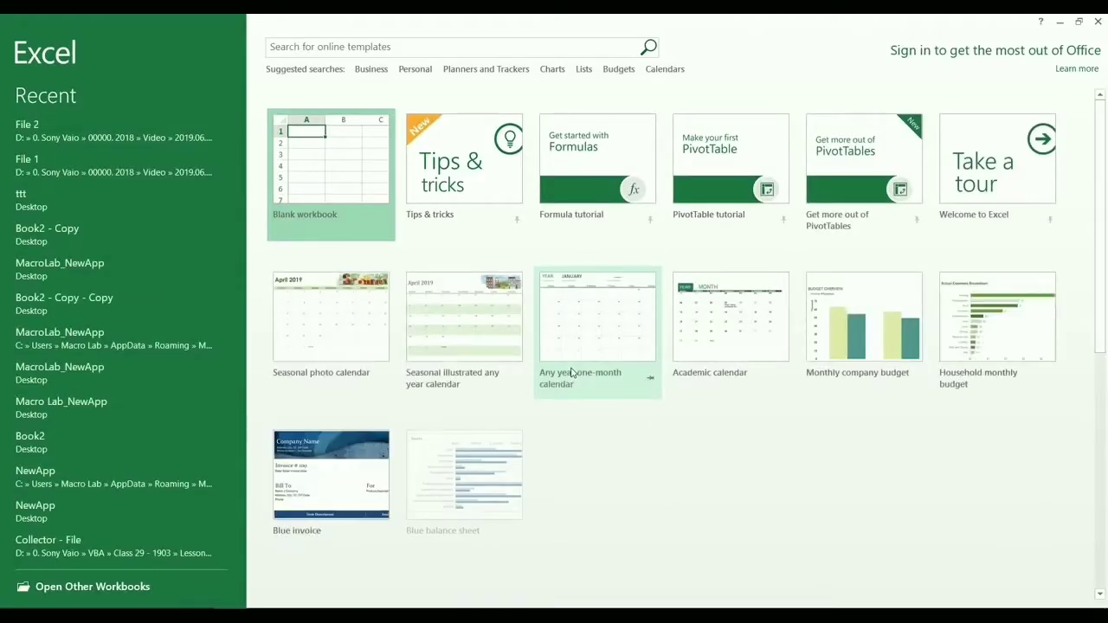
- Open the file browsing dialog for workbooks stored on this computer in the new Excel instance
{"action": "left_click", "coordinate": [74, 587]}
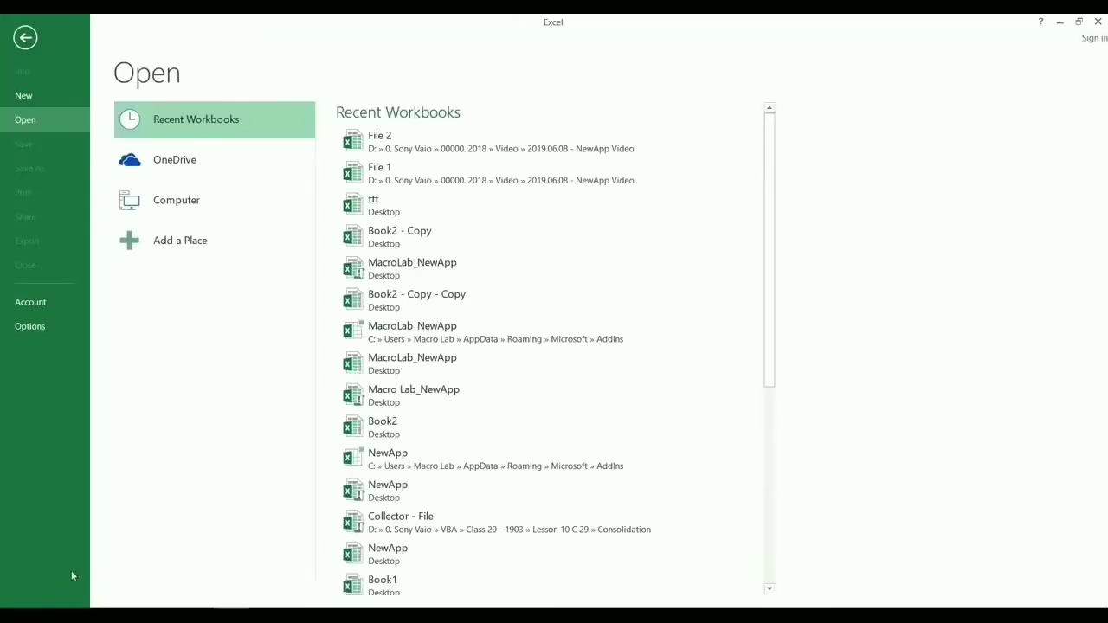
{"action": "left_click", "coordinate": [179, 200]}
{"action": "left_click", "coordinate": [366, 358]}
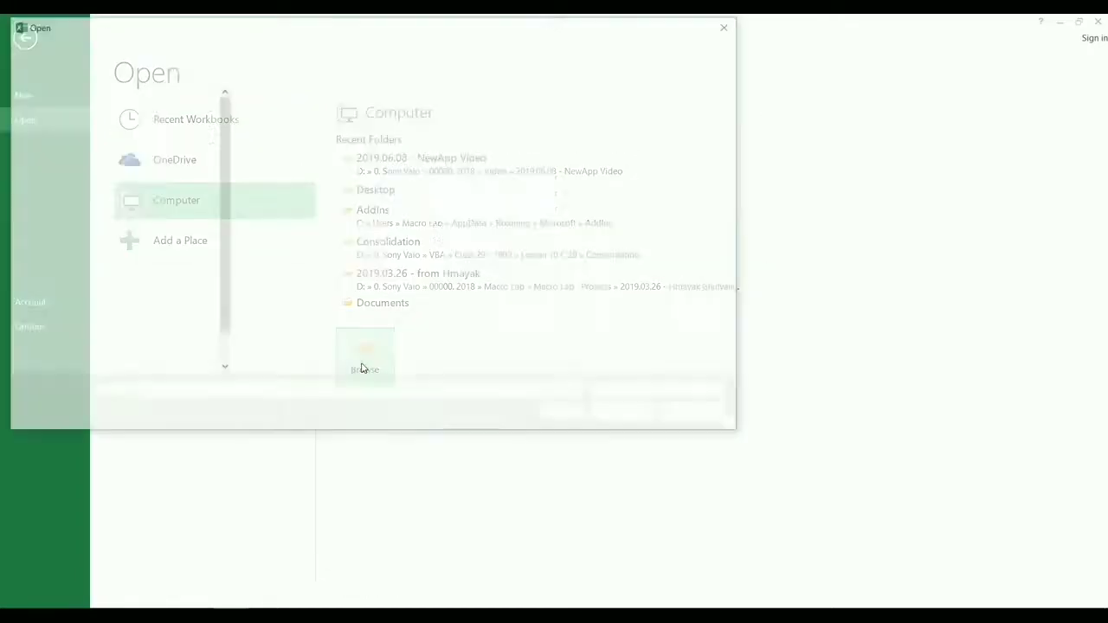
- Copy the path of the "2019.06.08 - NewApp Video" folder from its File Explorer window, then minimize that window
{"action": "mouse_move", "coordinate": [202, 597]}
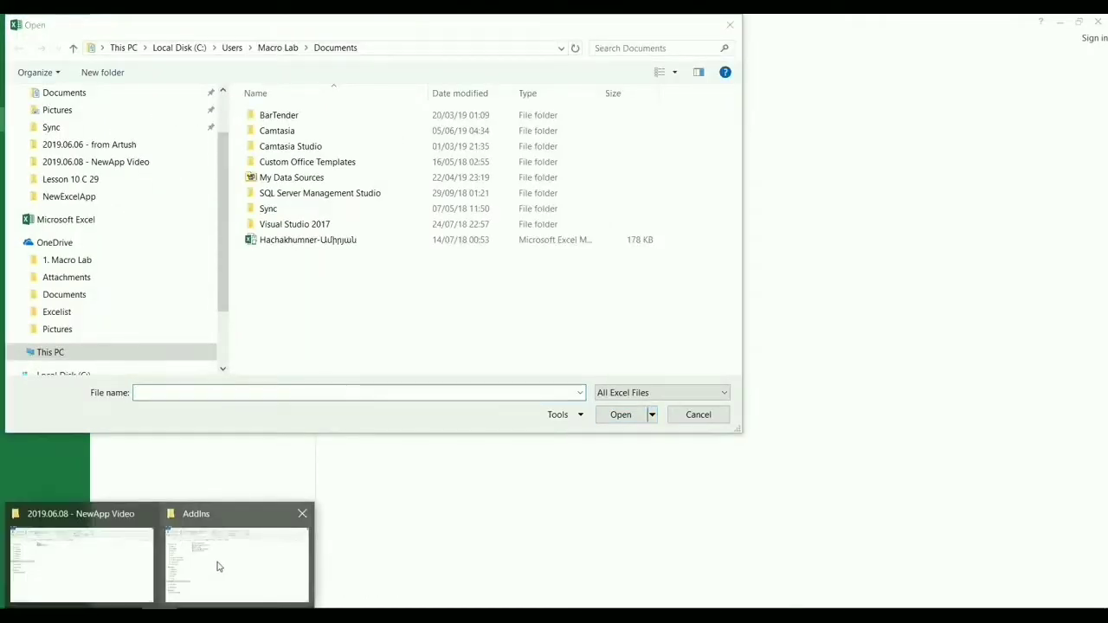
{"action": "left_click", "coordinate": [113, 559]}
{"action": "left_click", "coordinate": [509, 128]}
{"action": "key", "text": "ctrl+c"}
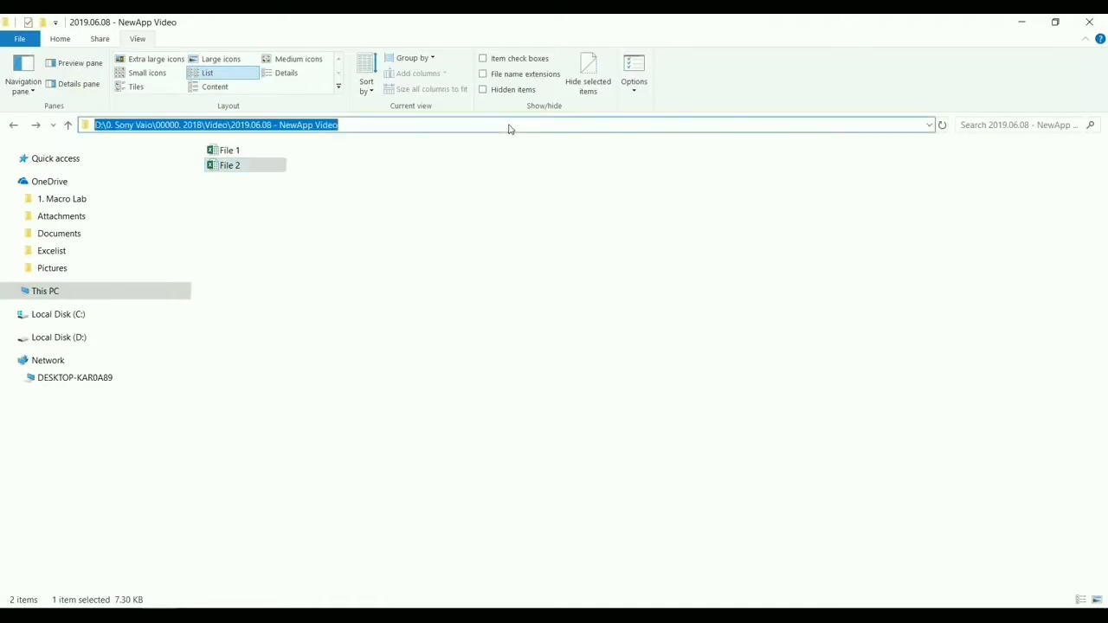
{"action": "key", "text": "Escape"}
{"action": "left_click", "coordinate": [1022, 21]}
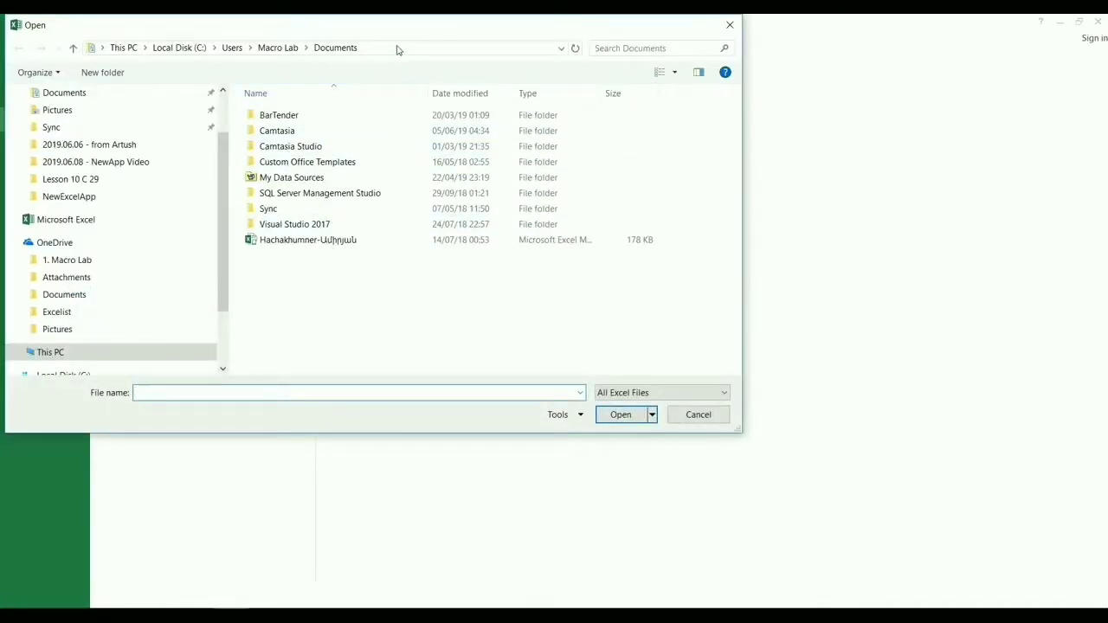
- Go to the copied folder path in the Open dialog and open File 2 in the new instance
{"action": "left_click", "coordinate": [397, 50]}
{"action": "key", "text": "ctrl+v"}
{"action": "key", "text": "Return"}
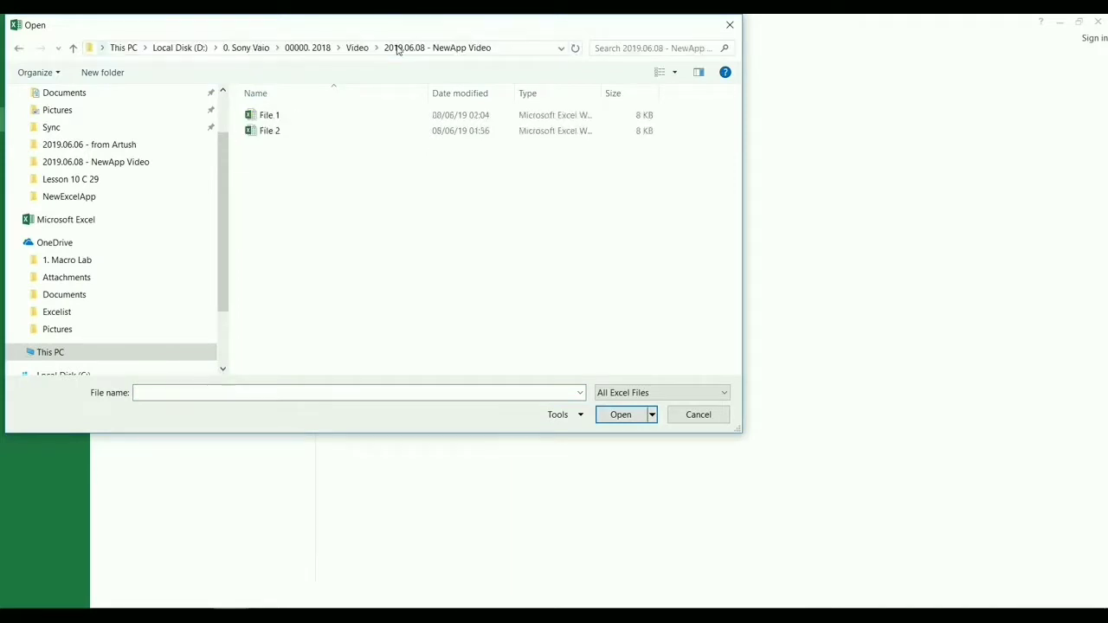
{"action": "double_click", "coordinate": [275, 134]}
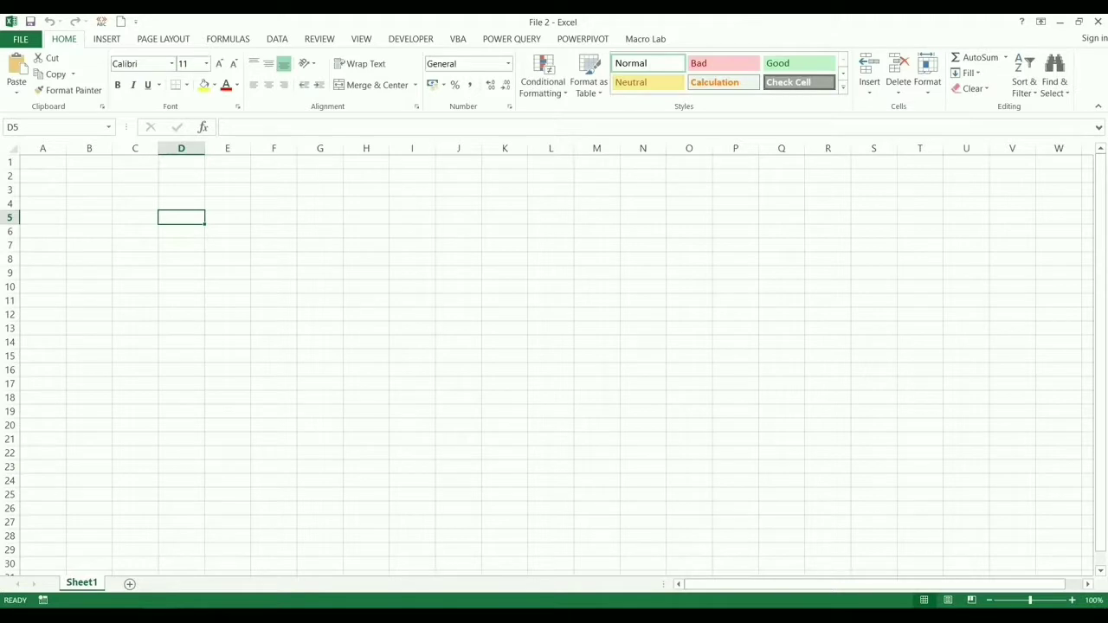
- Restore the File 2 window to a smaller size and move it aside to leave room for File 1
{"action": "left_click", "coordinate": [109, 585]}
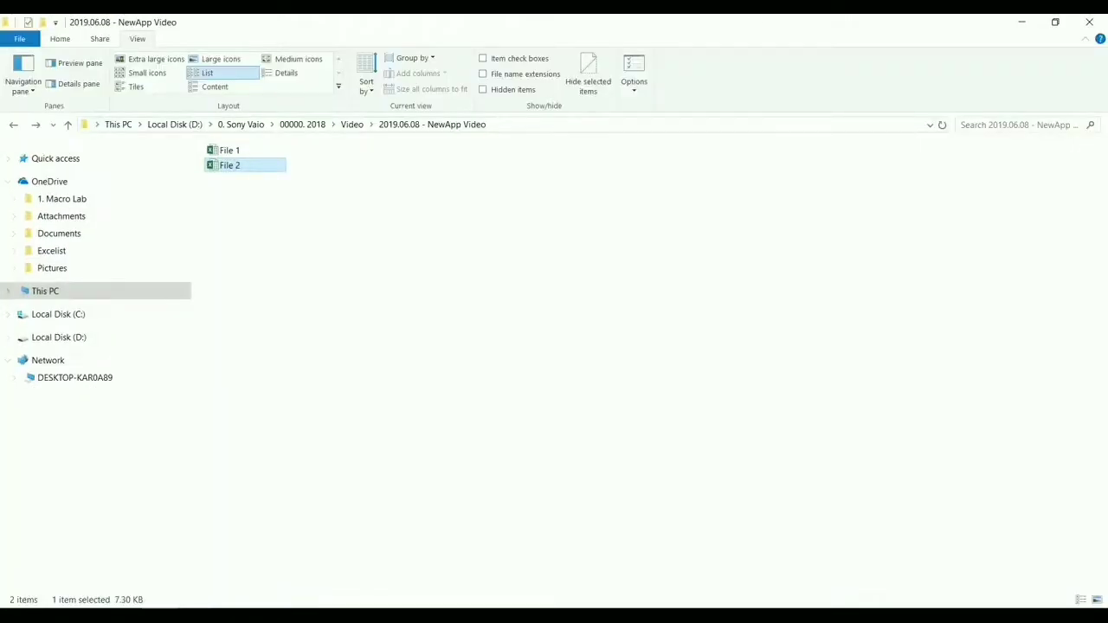
{"action": "left_click", "coordinate": [236, 616]}
{"action": "left_click", "coordinate": [251, 569]}
{"action": "left_click_drag", "start_coordinate": [560, 43], "coordinate": [604, 35]}
{"action": "left_click_drag", "start_coordinate": [537, 35], "coordinate": [733, 67]}
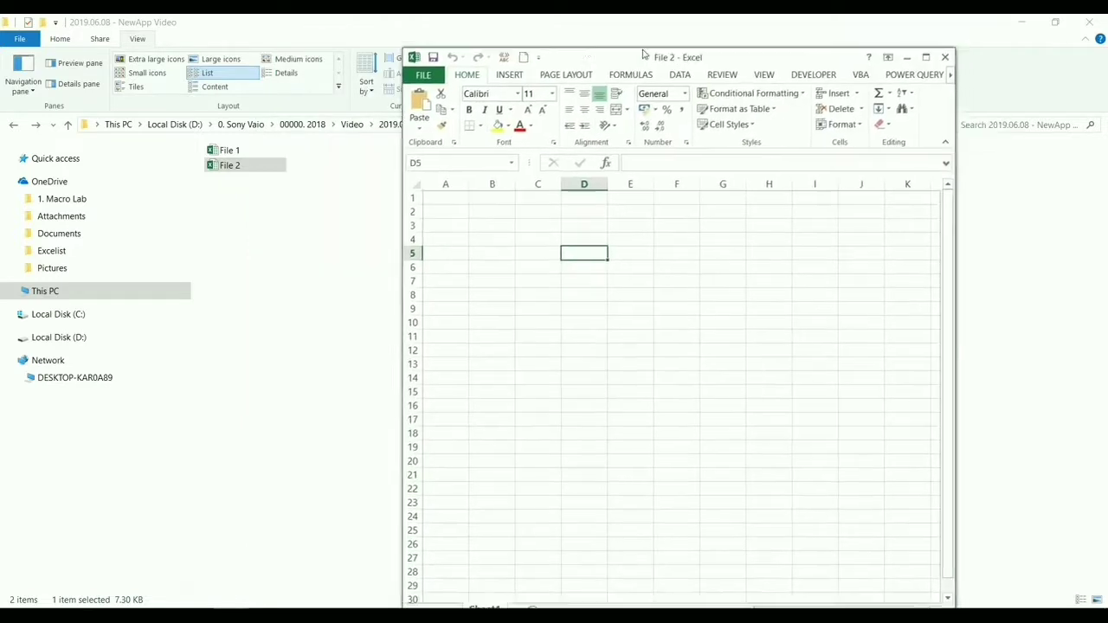
{"action": "left_click_drag", "start_coordinate": [643, 54], "coordinate": [766, 35]}
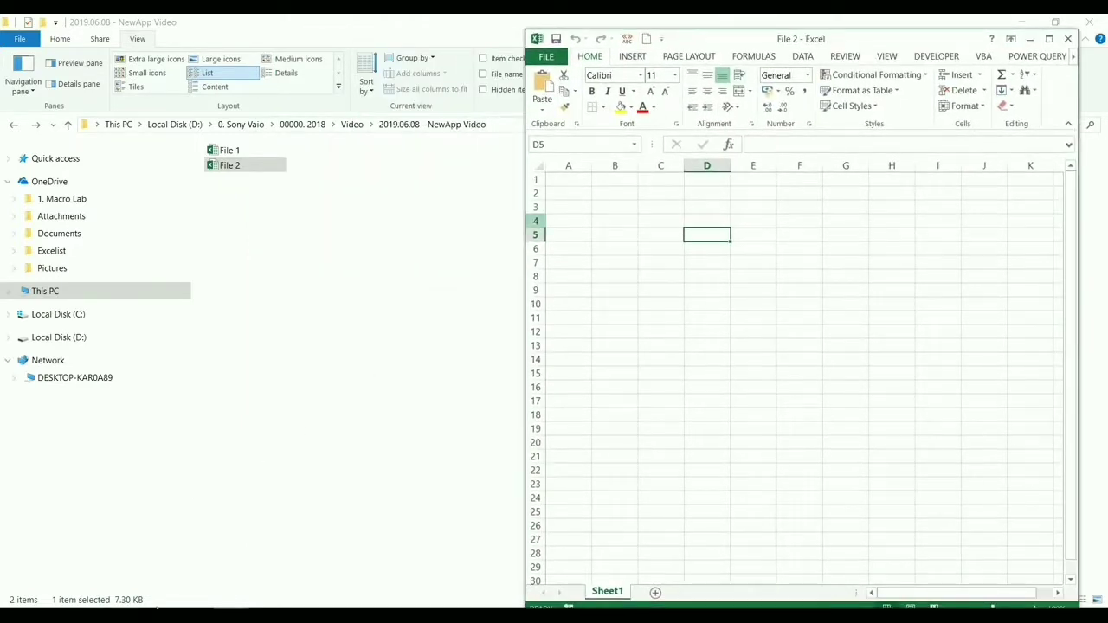
- Bring File 1 up beside File 2 and fill its range A1:D11 with the value 111
{"action": "left_click", "coordinate": [230, 615]}
{"action": "left_click", "coordinate": [188, 563]}
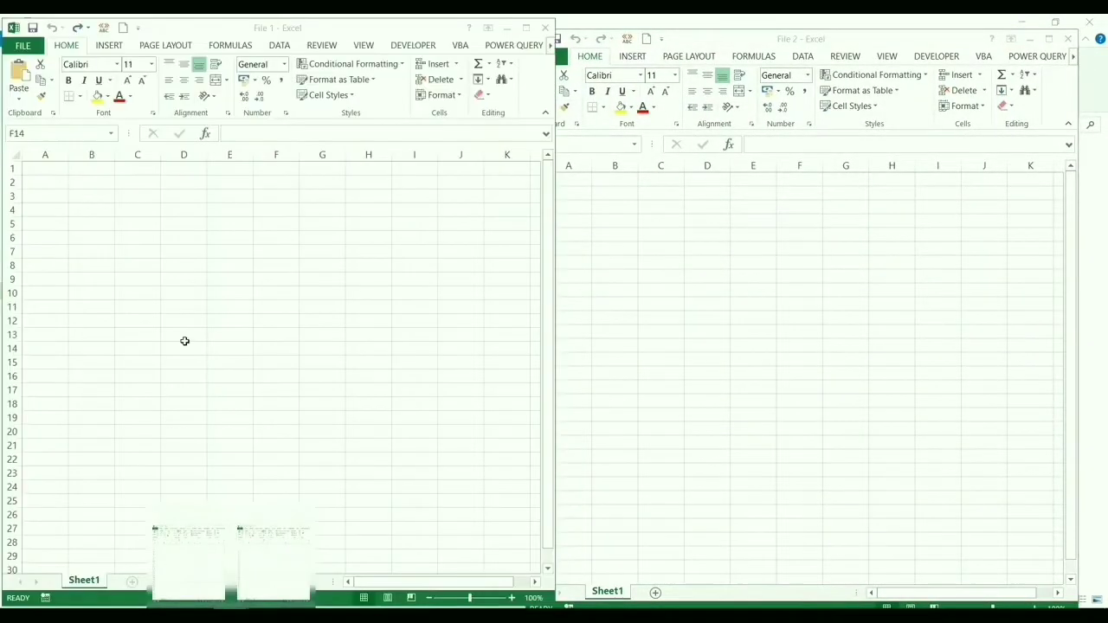
{"action": "key", "text": "alt+Tab"}
{"action": "key", "text": "alt+Tab"}
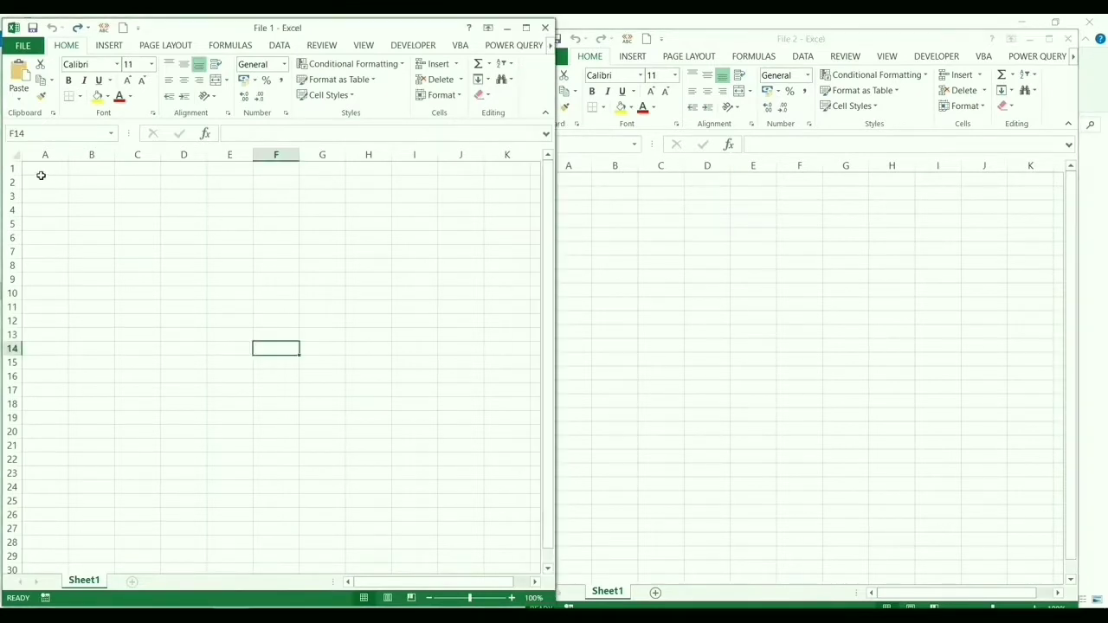
{"action": "left_click_drag", "start_coordinate": [41, 174], "coordinate": [186, 303]}
{"action": "type", "text": "111"}
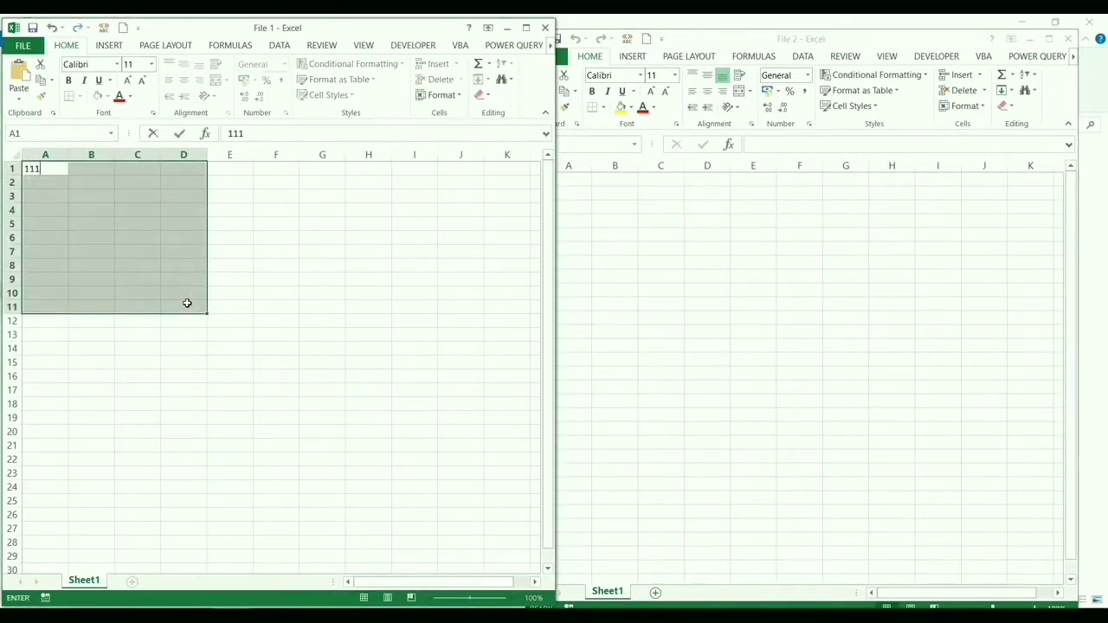
{"action": "key", "text": "ctrl+Return"}
- Switch to File 2 and fill the range A1:E10 with the value 22
{"action": "key", "text": "alt+Tab"}
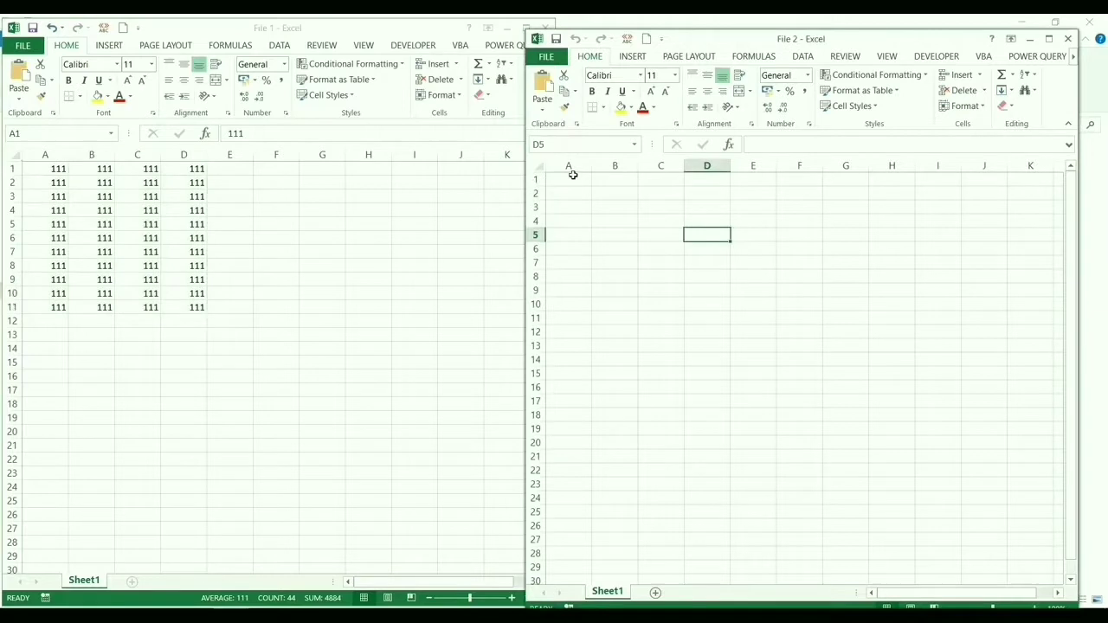
{"action": "left_click_drag", "start_coordinate": [570, 177], "coordinate": [736, 309]}
{"action": "type", "text": "22"}
{"action": "key", "text": "ctrl+Return"}
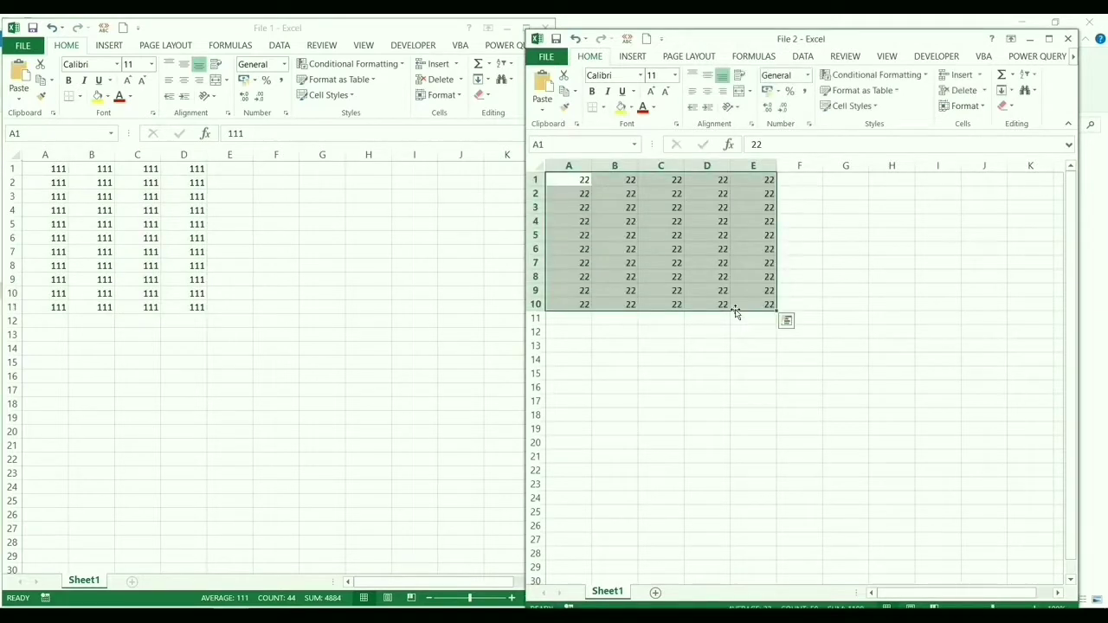
- Switch to File 1 and fill the range A15:D25 with the value 333
{"action": "key", "text": "alt+Tab"}
{"action": "left_click", "coordinate": [52, 362]}
{"action": "left_click_drag", "start_coordinate": [75, 412], "coordinate": [170, 502]}
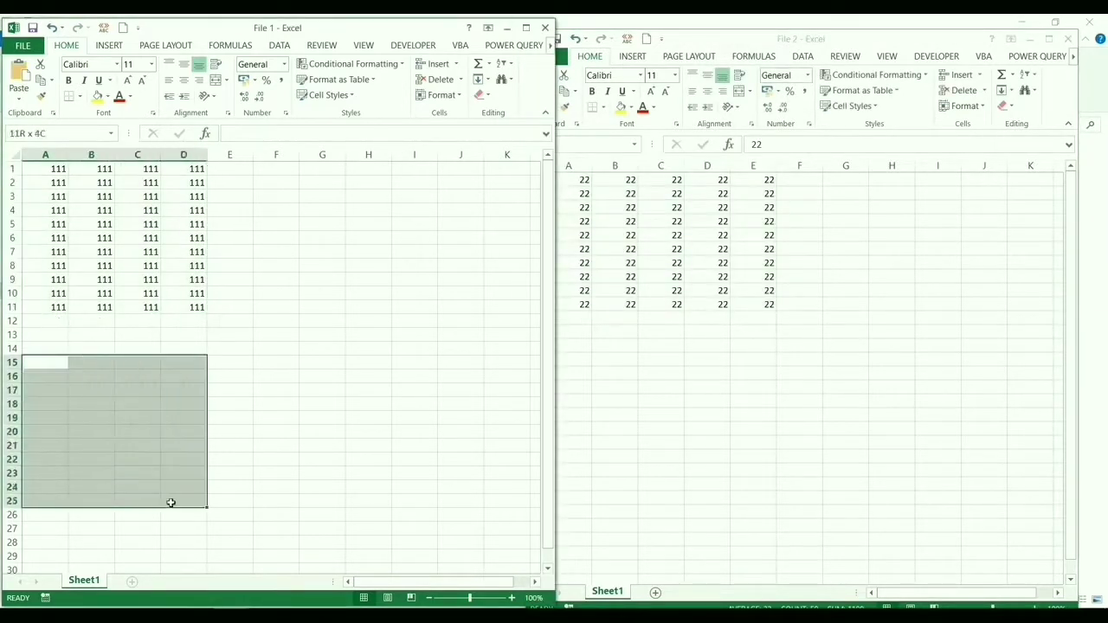
{"action": "type", "text": "333"}
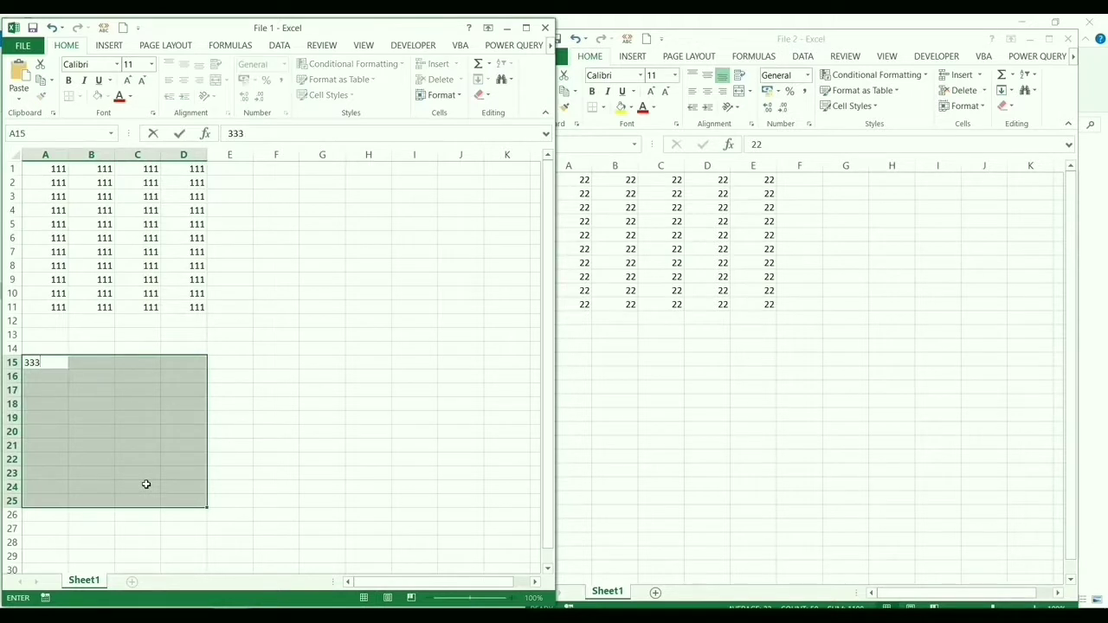
{"action": "key", "text": "ctrl+Return"}
- Undo the last two fills in File 1, the 333 block and the 111 block
{"action": "left_click", "coordinate": [180, 333]}
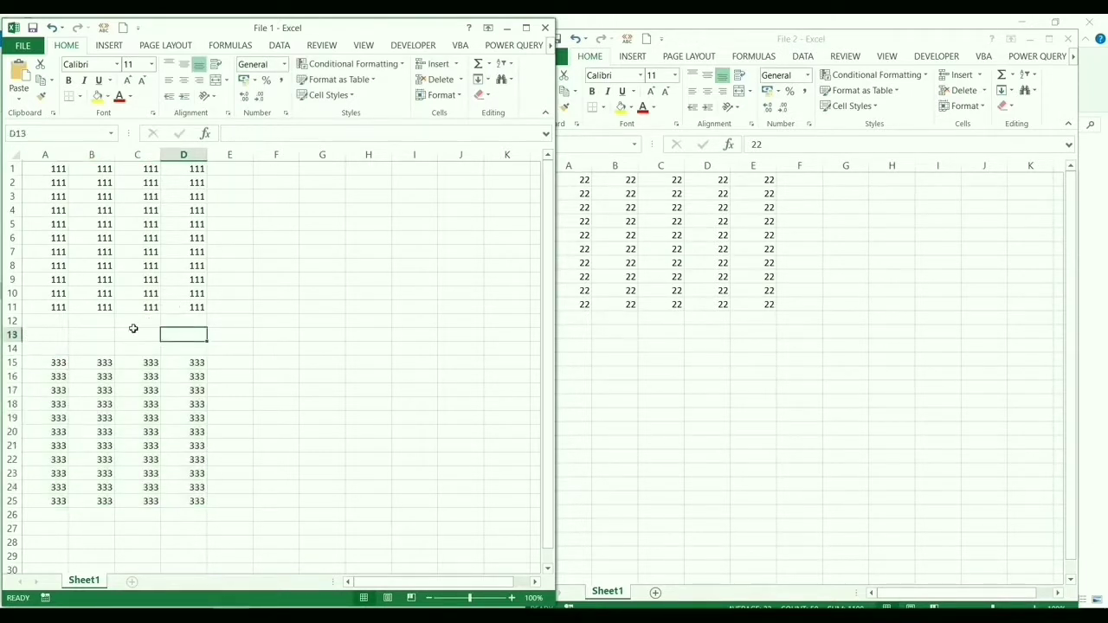
{"action": "key", "text": "ctrl+z"}
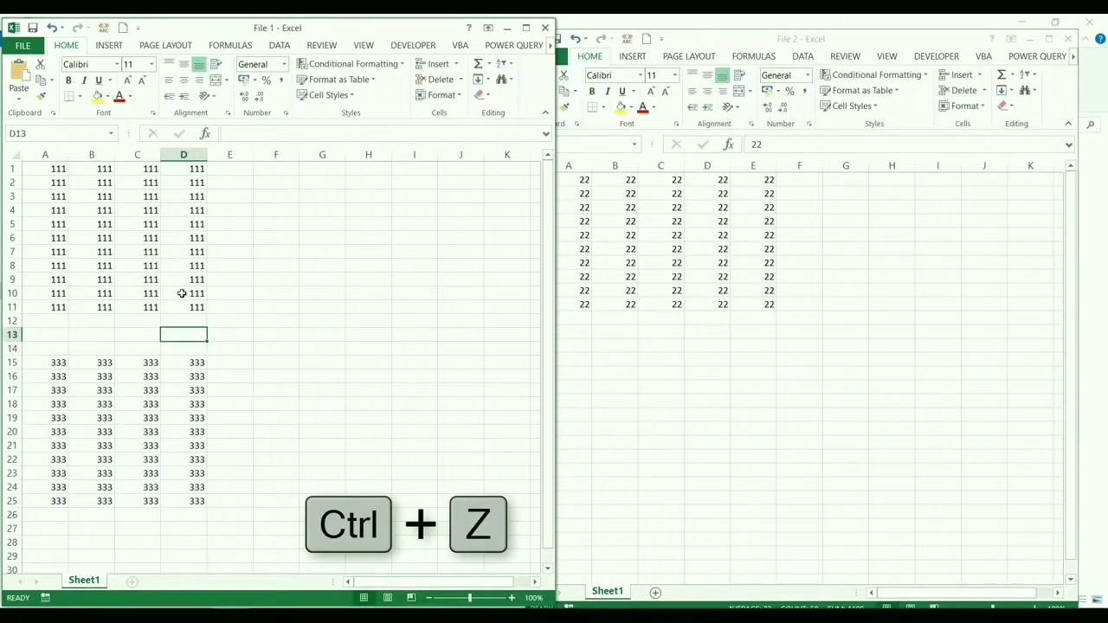
{"action": "key", "text": "ctrl+z"}
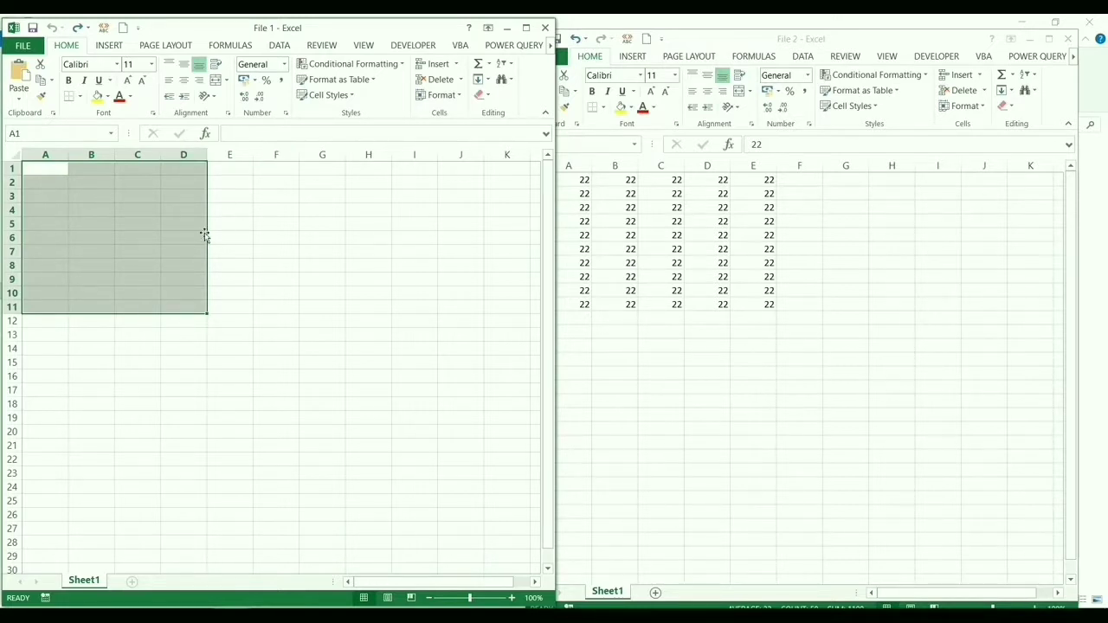
- Switch to File 2 and close it without saving its changes
{"action": "left_click", "coordinate": [855, 197]}
{"action": "key", "text": "ctrl+a"}
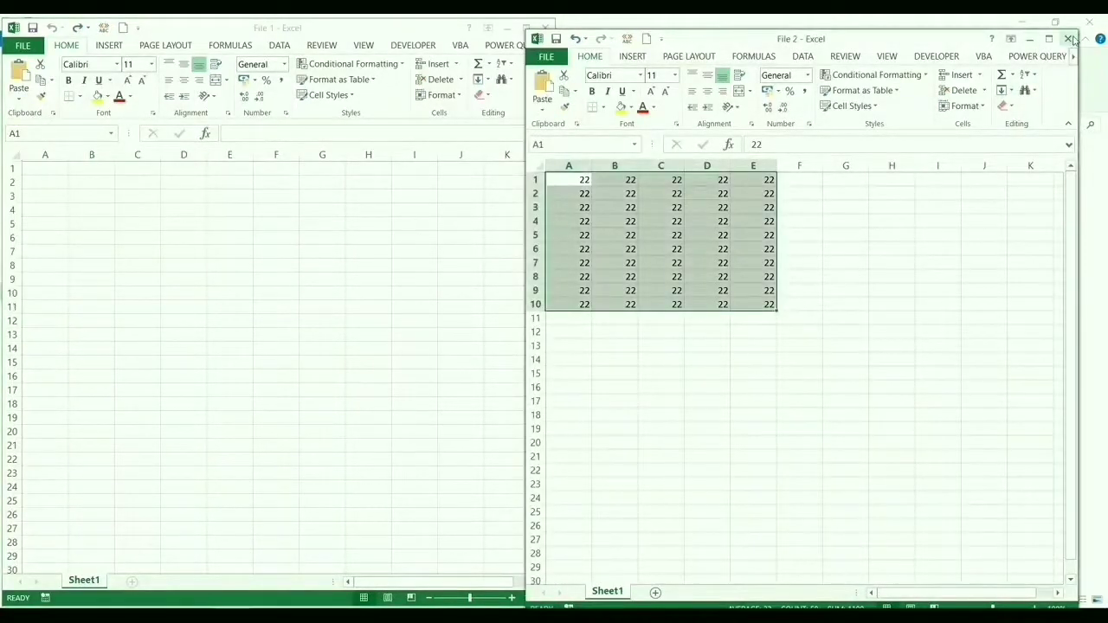
{"action": "key", "text": "ctrl+w"}
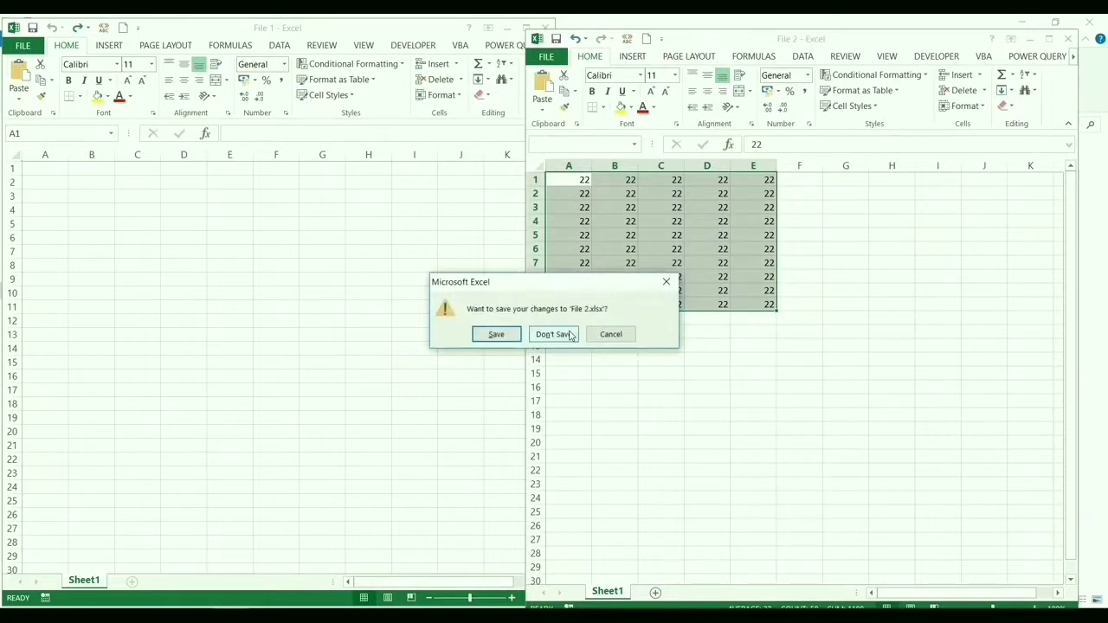
{"action": "left_click", "coordinate": [554, 334]}
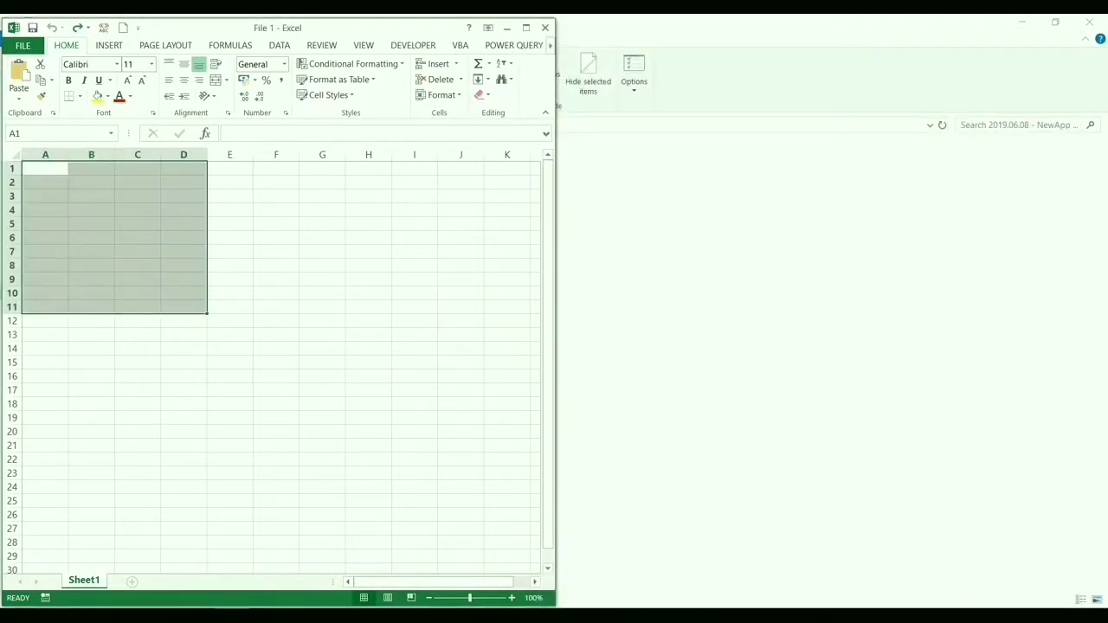
- Start a separate Excel instance by running excel.exe /x from the Windows search
{"action": "key", "text": "super"}
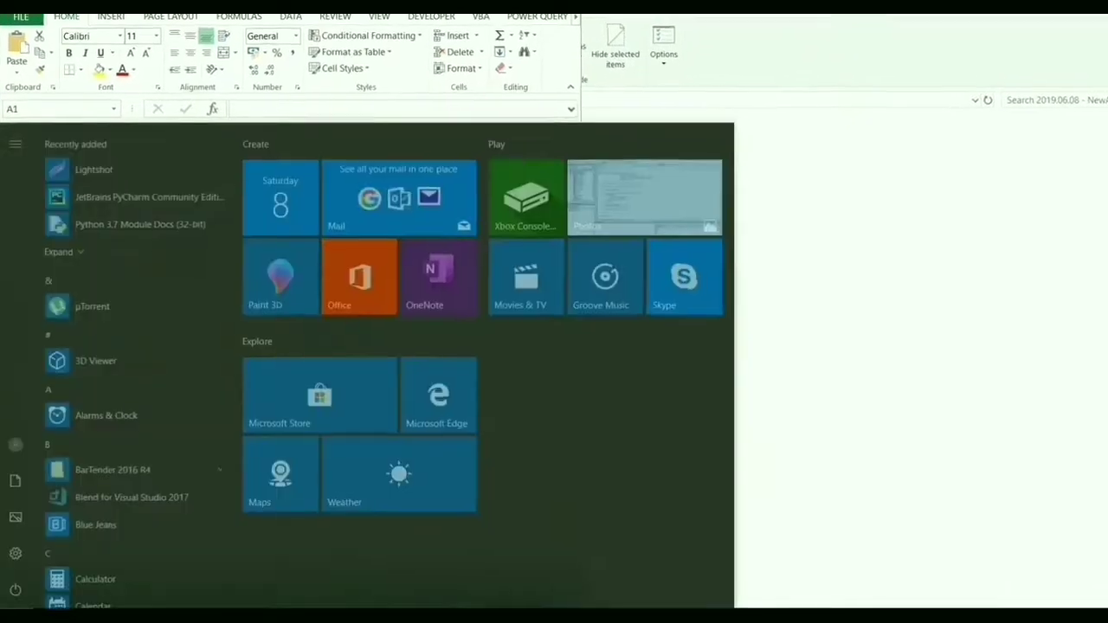
{"action": "type", "text": "excel.exe"}
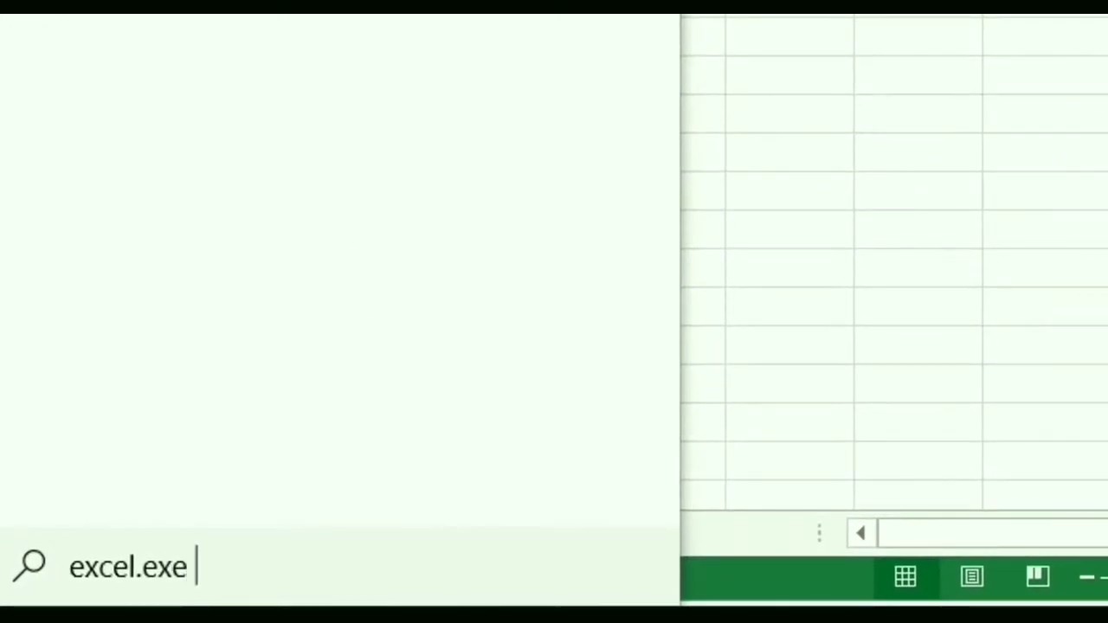
{"action": "type", "text": " /x"}
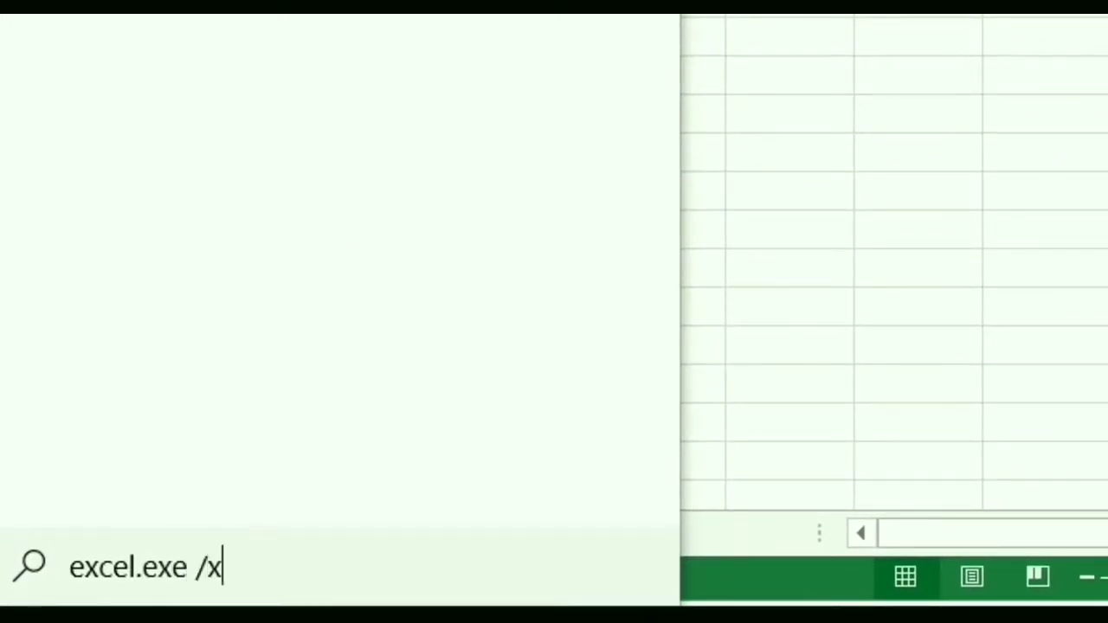
{"action": "key", "text": "Return"}
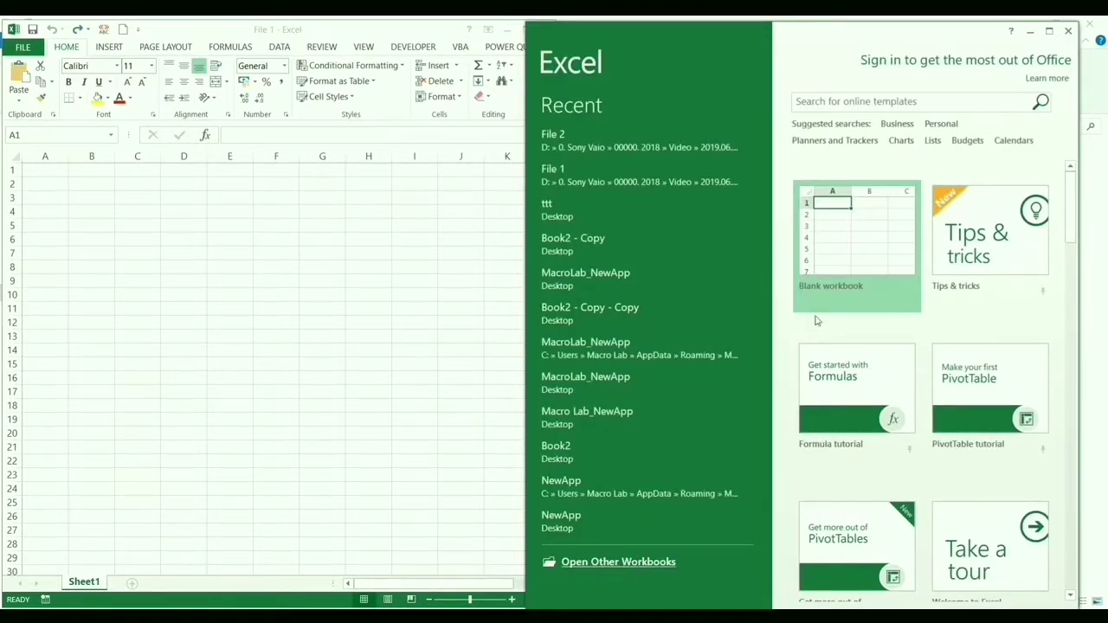
- Browse to D:\0. Sony Vaio\00000. 2018\Video\2019.06.08 - NewApp Video from the new instance and open File 2
{"action": "left_click", "coordinate": [649, 564]}
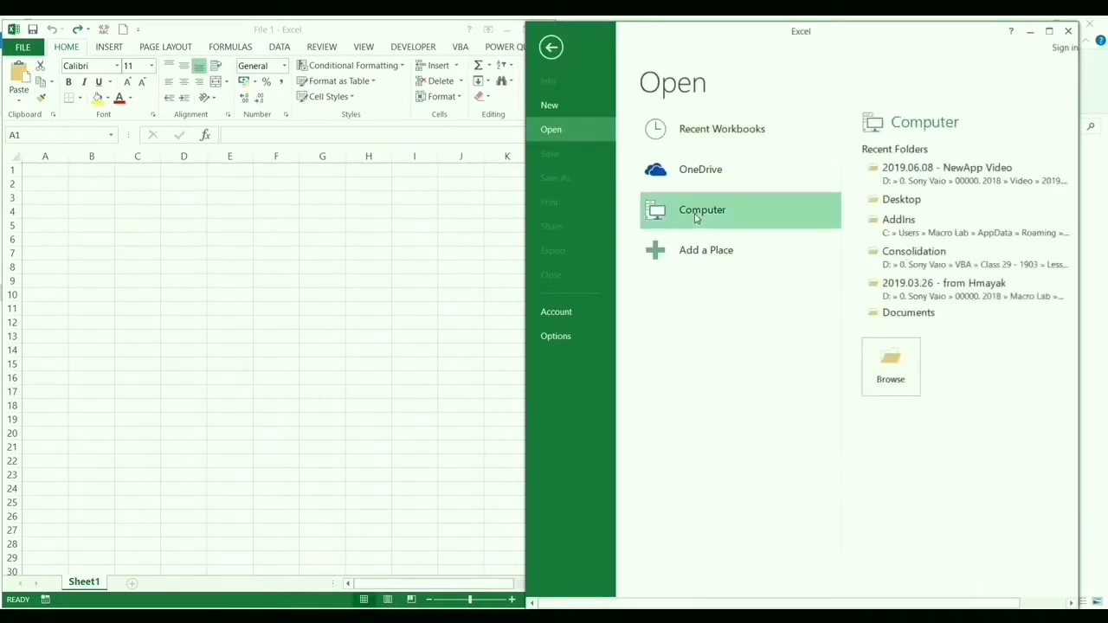
{"action": "left_click", "coordinate": [890, 367]}
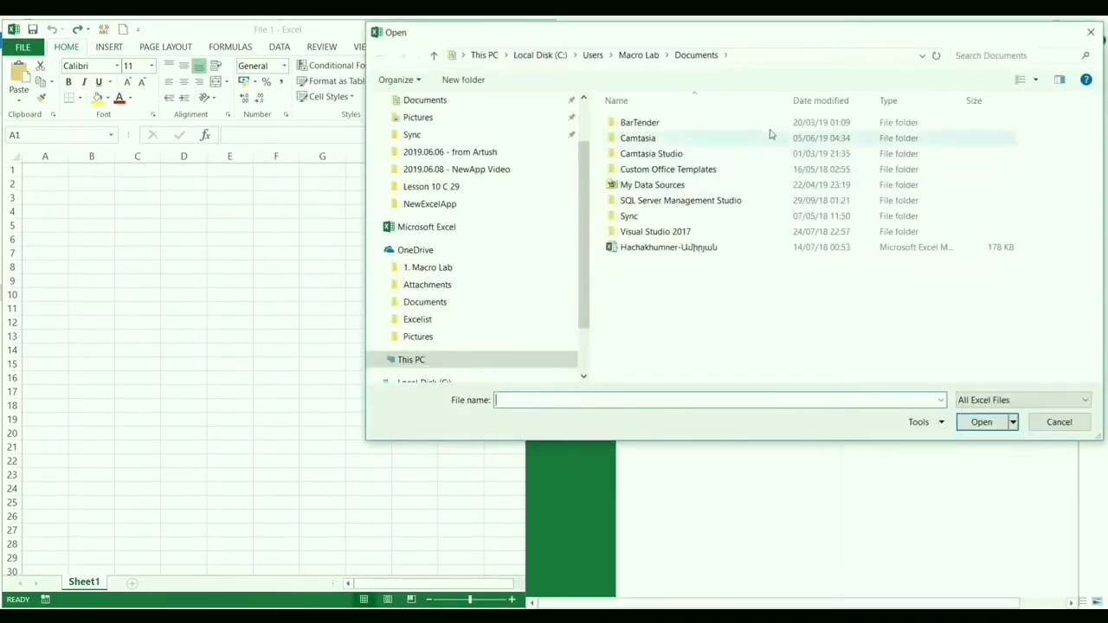
{"action": "left_click", "coordinate": [788, 54]}
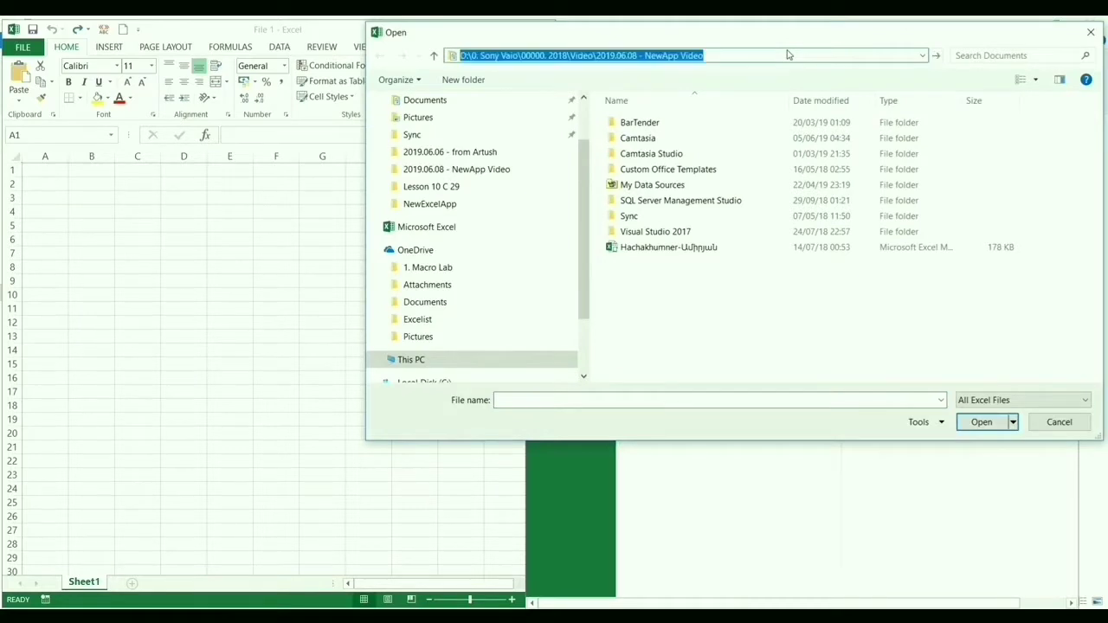
{"action": "key", "text": "Return"}
{"action": "double_click", "coordinate": [636, 138]}
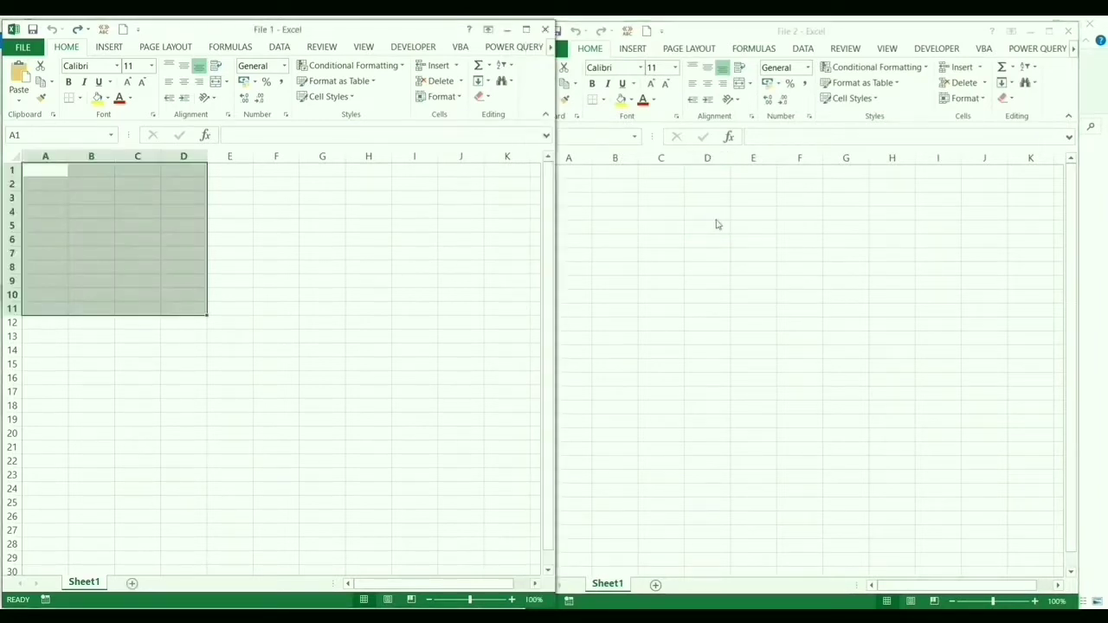
- Close File 2 and bring up the AddIns folder in File Explorer to view the add-in files
{"action": "left_click", "coordinate": [1070, 31]}
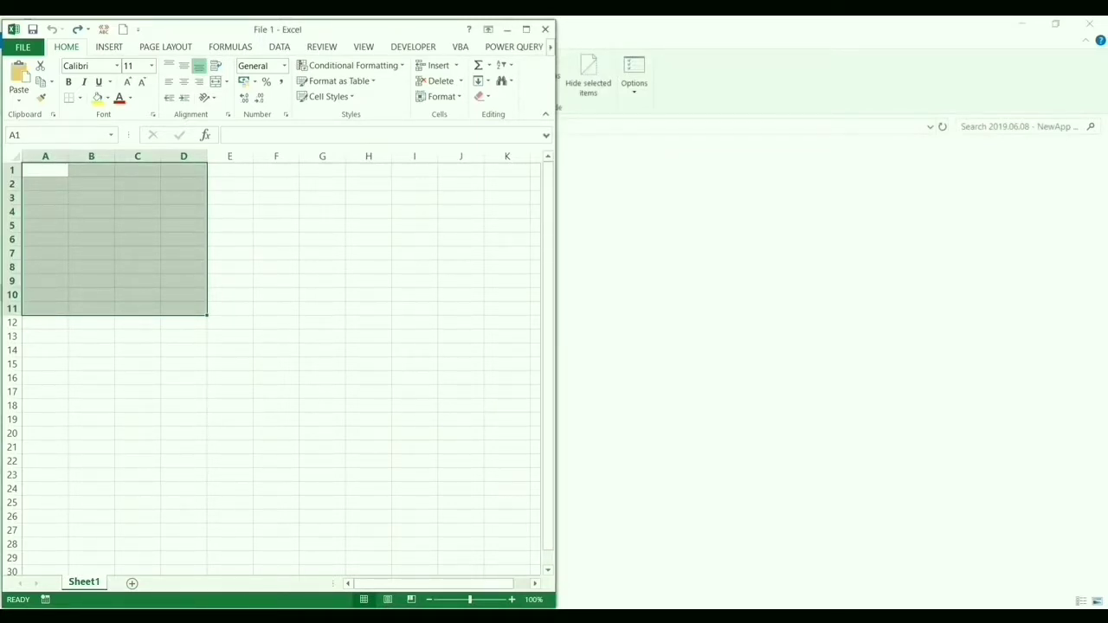
{"action": "mouse_move", "coordinate": [154, 618]}
{"action": "left_click", "coordinate": [210, 564]}
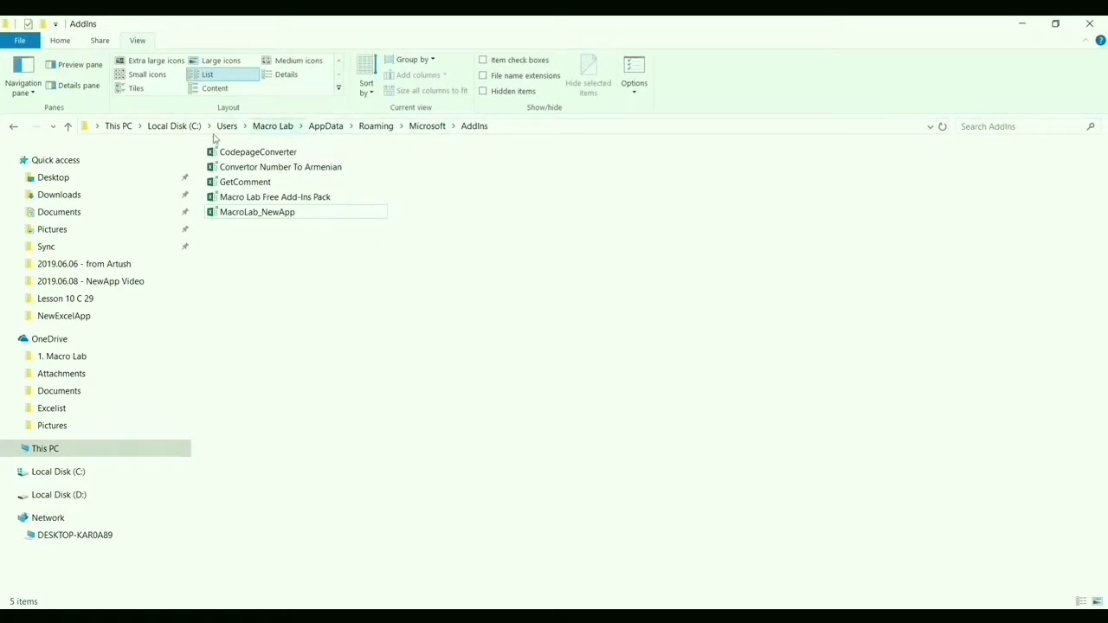
{"action": "left_click", "coordinate": [160, 616]}
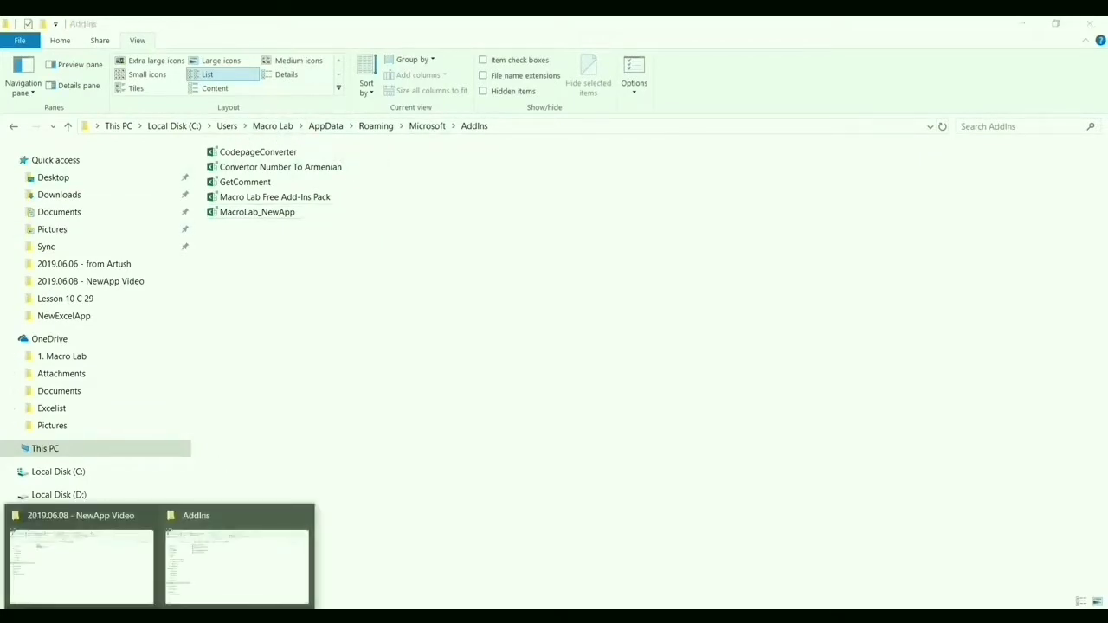
- Switch back to File 1, maximize its window and enable the Macrolab_Newapp add-in in Excel's add-in options
{"action": "key", "text": "alt+Tab"}
{"action": "left_click", "coordinate": [181, 211]}
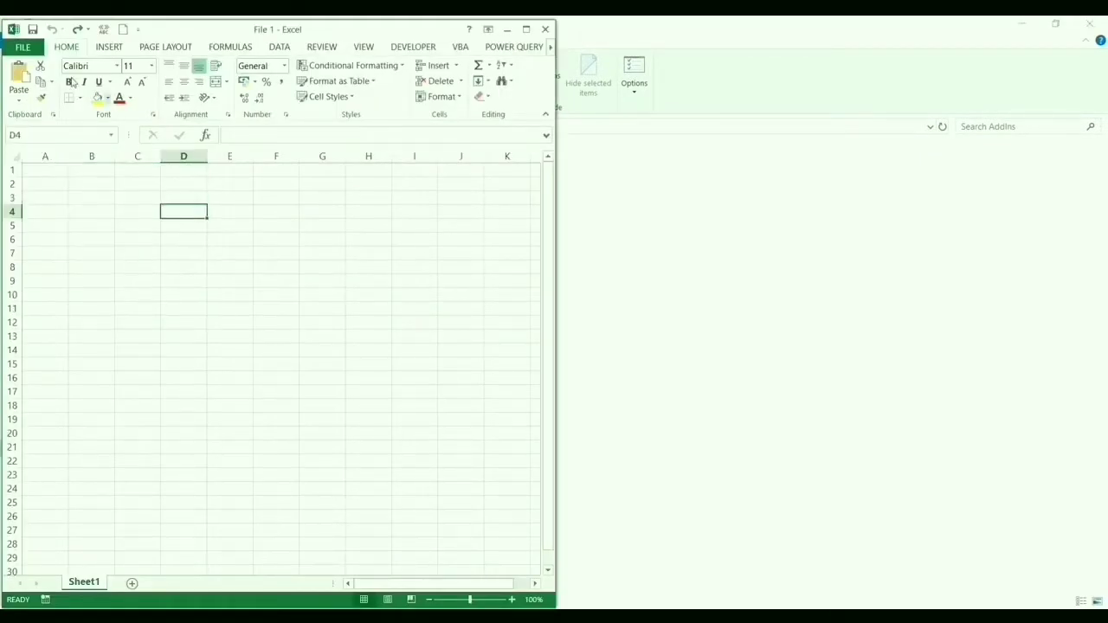
{"action": "double_click", "coordinate": [257, 29]}
{"action": "left_click", "coordinate": [29, 41]}
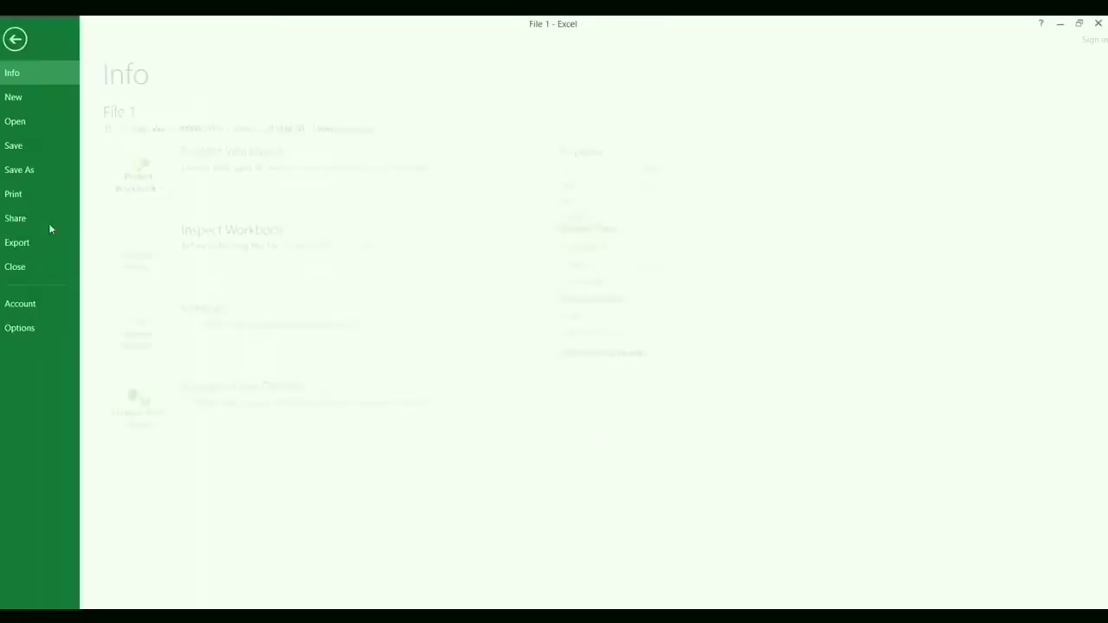
{"action": "left_click", "coordinate": [37, 327]}
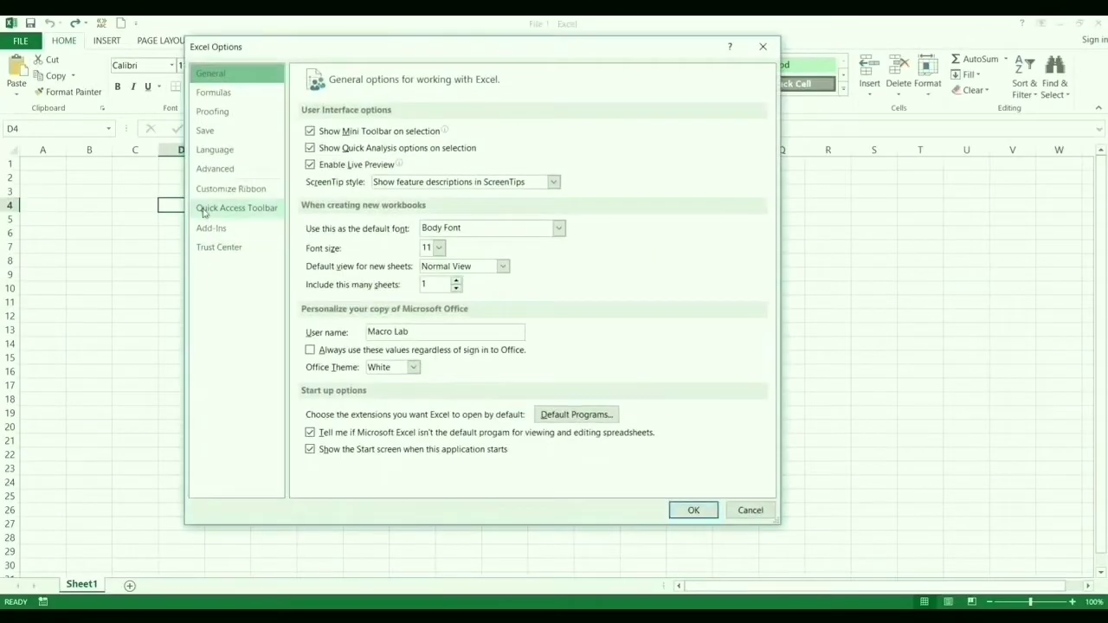
{"action": "left_click", "coordinate": [208, 227]}
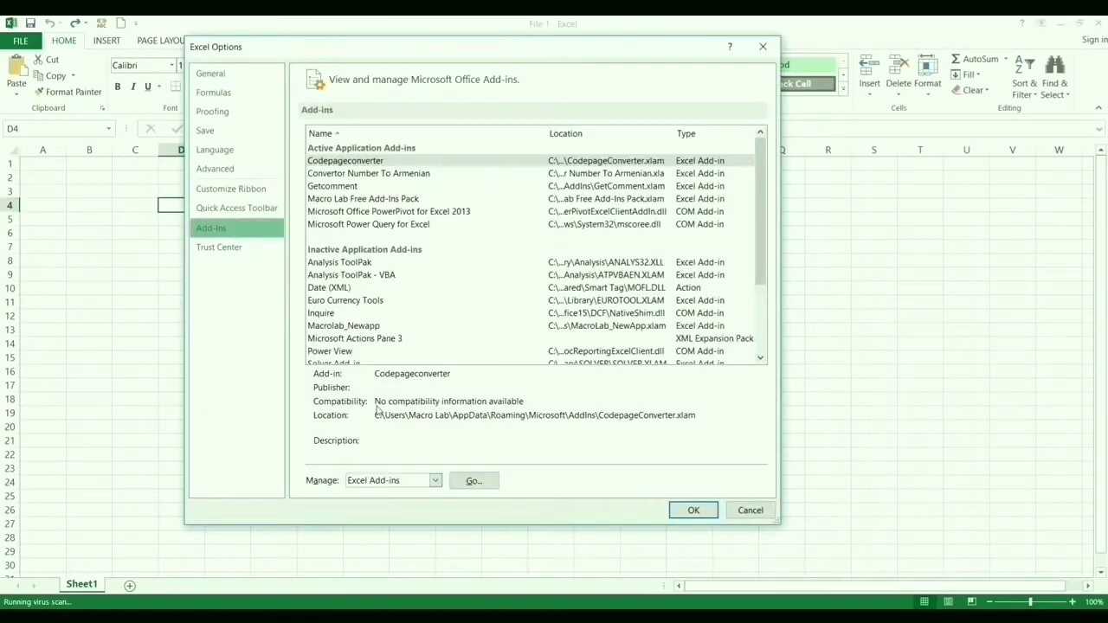
{"action": "left_click", "coordinate": [473, 482]}
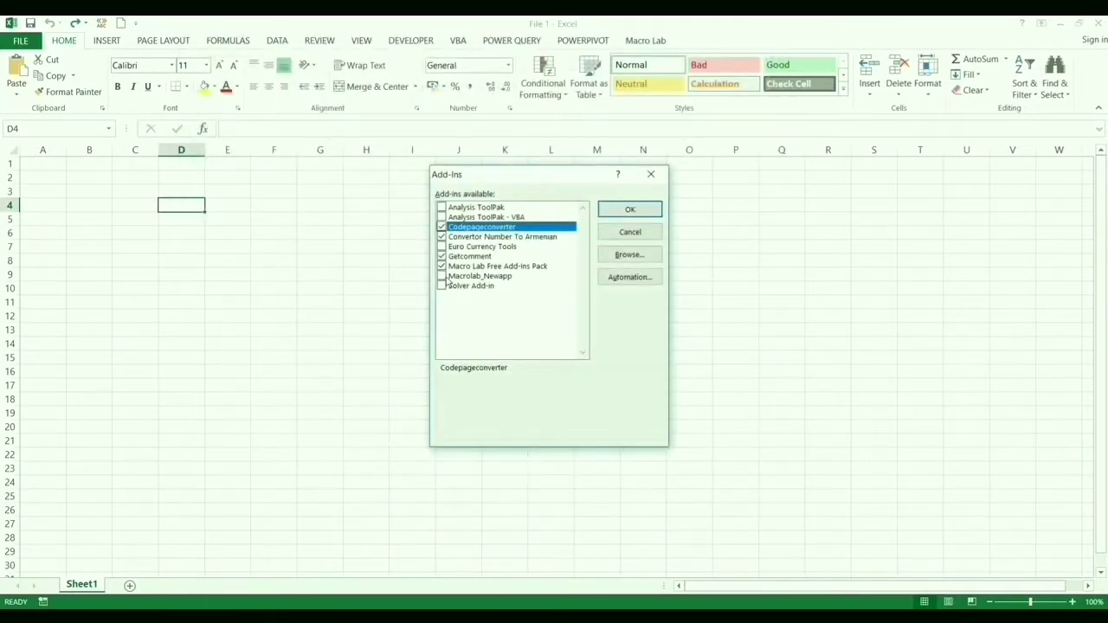
{"action": "left_click", "coordinate": [443, 277]}
{"action": "left_click", "coordinate": [628, 210]}
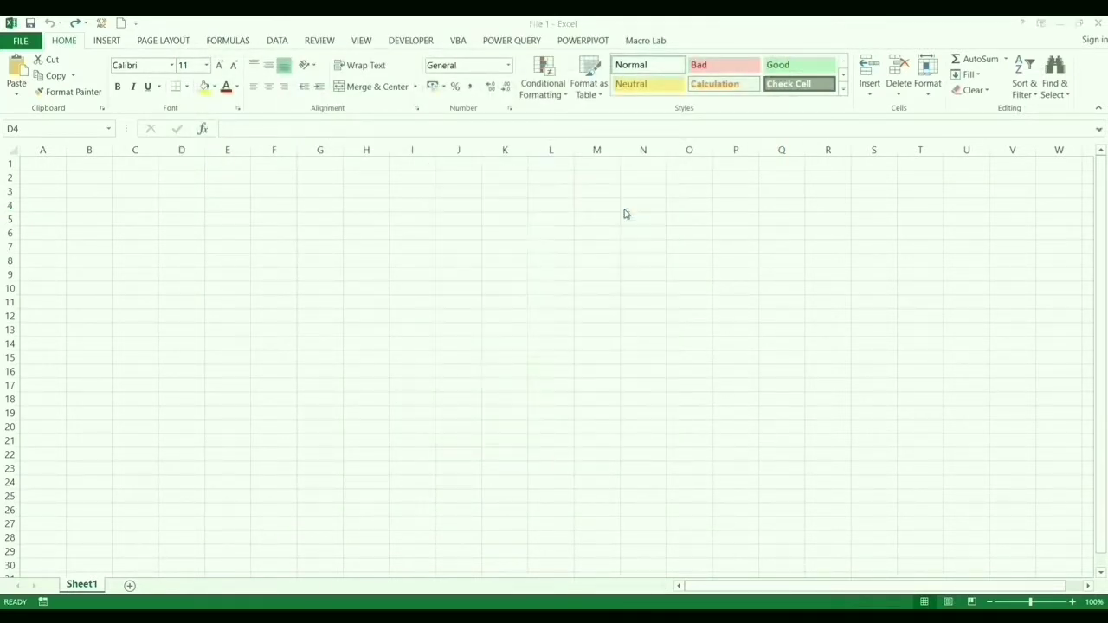
- Show the Macro Lab NI add-in's commands and restore the File 1 window to its smaller size
{"action": "left_click", "coordinate": [551, 315]}
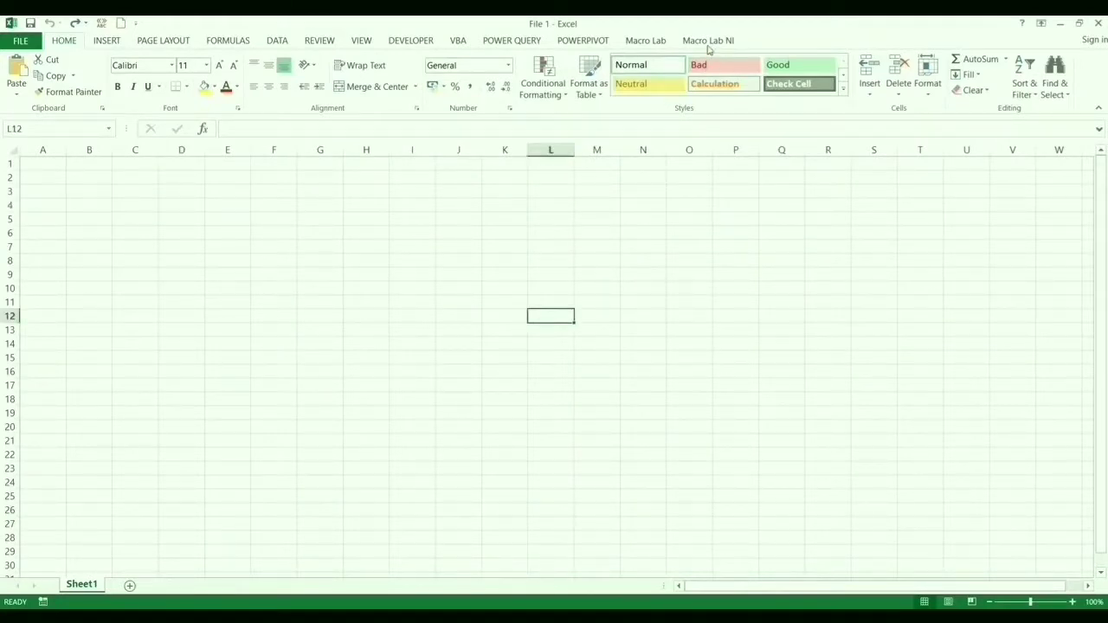
{"action": "left_click", "coordinate": [724, 45]}
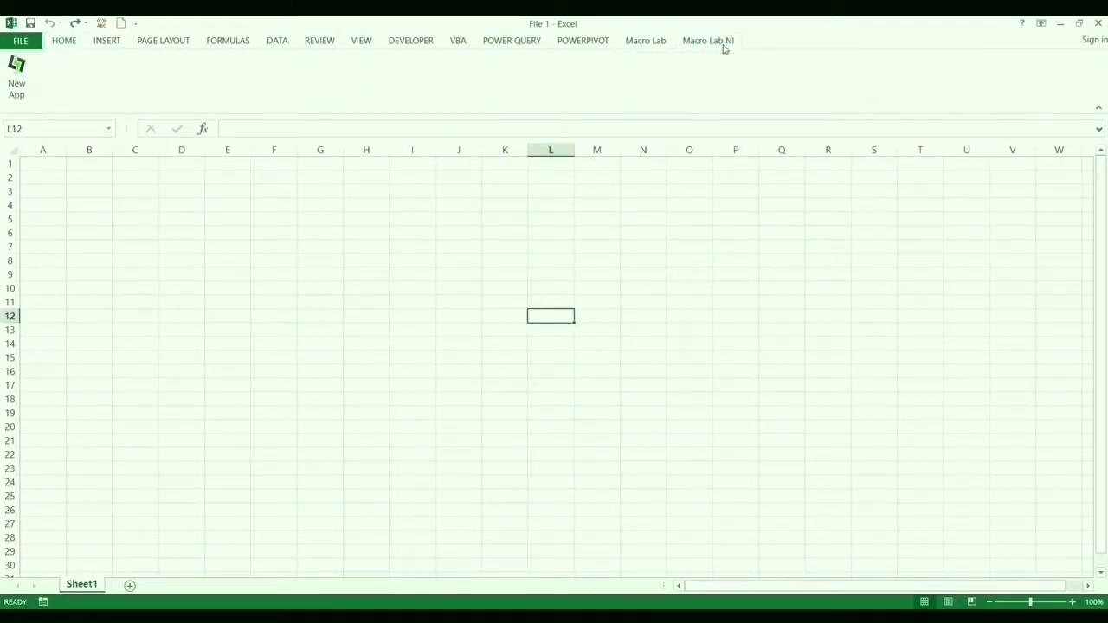
{"action": "double_click", "coordinate": [524, 32]}
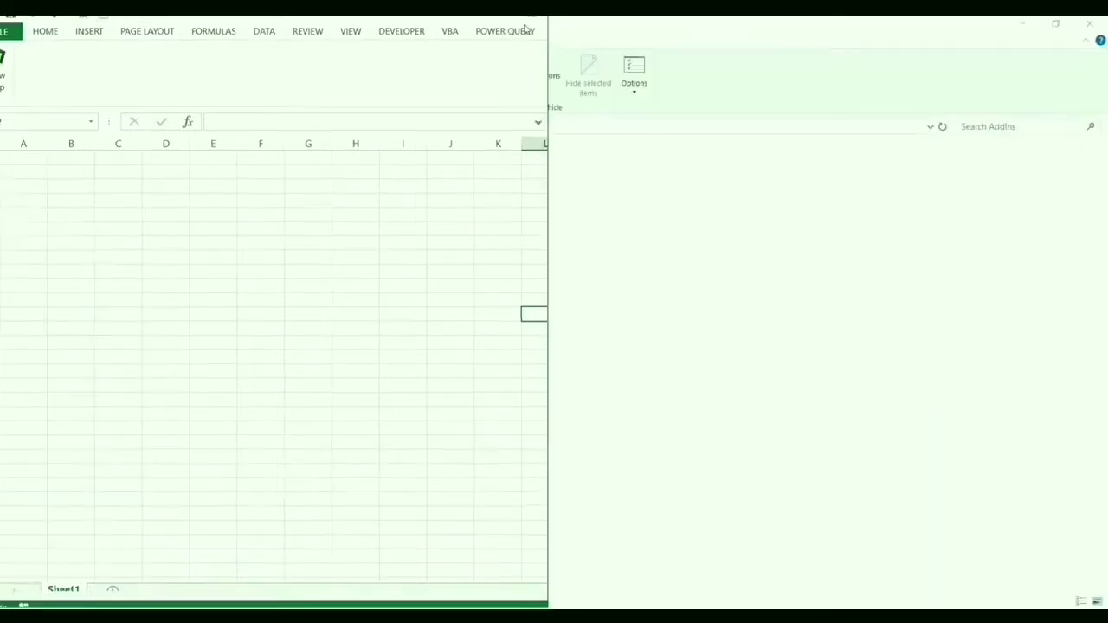
- Run the New App command and open File 2 from D:\0. Sony Vaio\00000. 2018\Video\2019.06.08 - NewApp Video
{"action": "left_click", "coordinate": [322, 252]}
{"action": "left_click", "coordinate": [26, 80]}
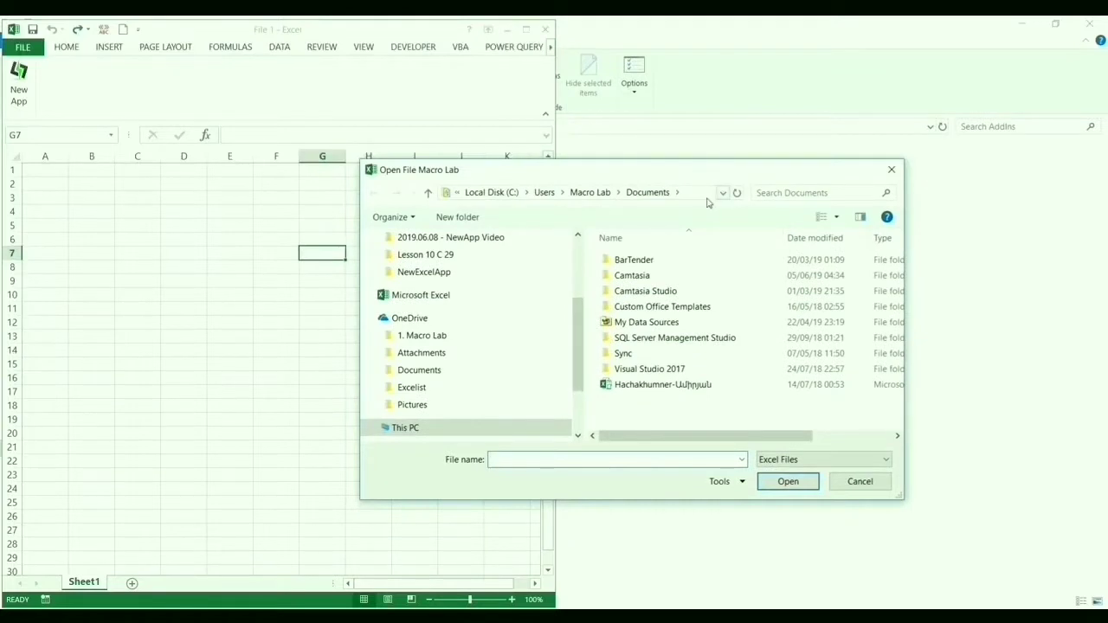
{"action": "left_click", "coordinate": [703, 199]}
{"action": "type", "text": "D:\\Sony Vaio\\00000. 2018\\Video\\2019.06.08 - NewApp Video"}
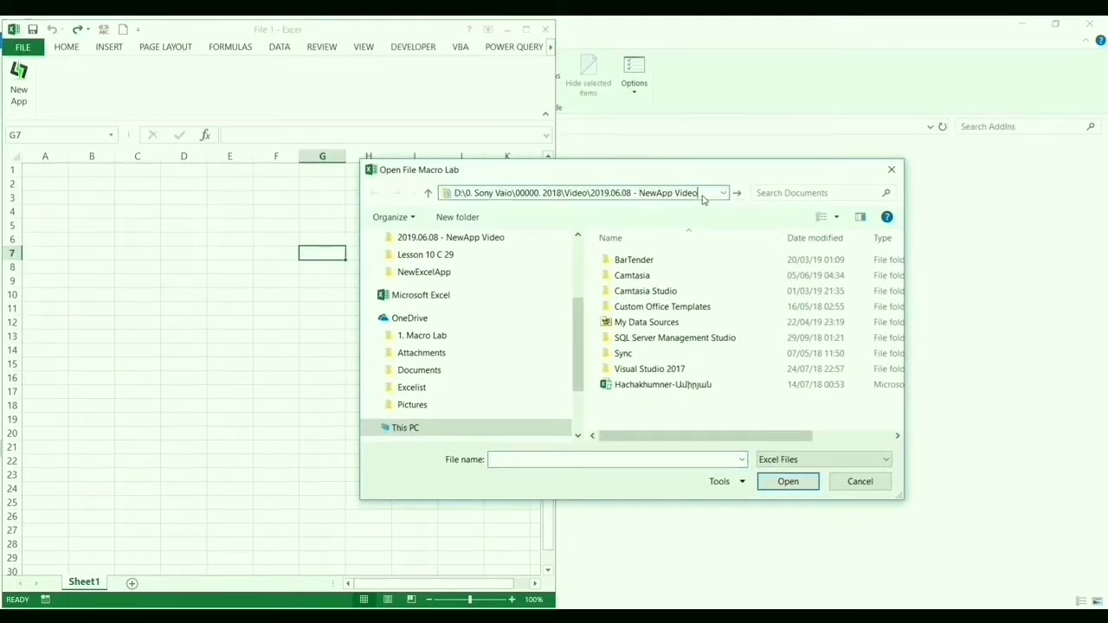
{"action": "key", "text": "Return"}
{"action": "left_click", "coordinate": [618, 276]}
{"action": "double_click", "coordinate": [618, 276]}
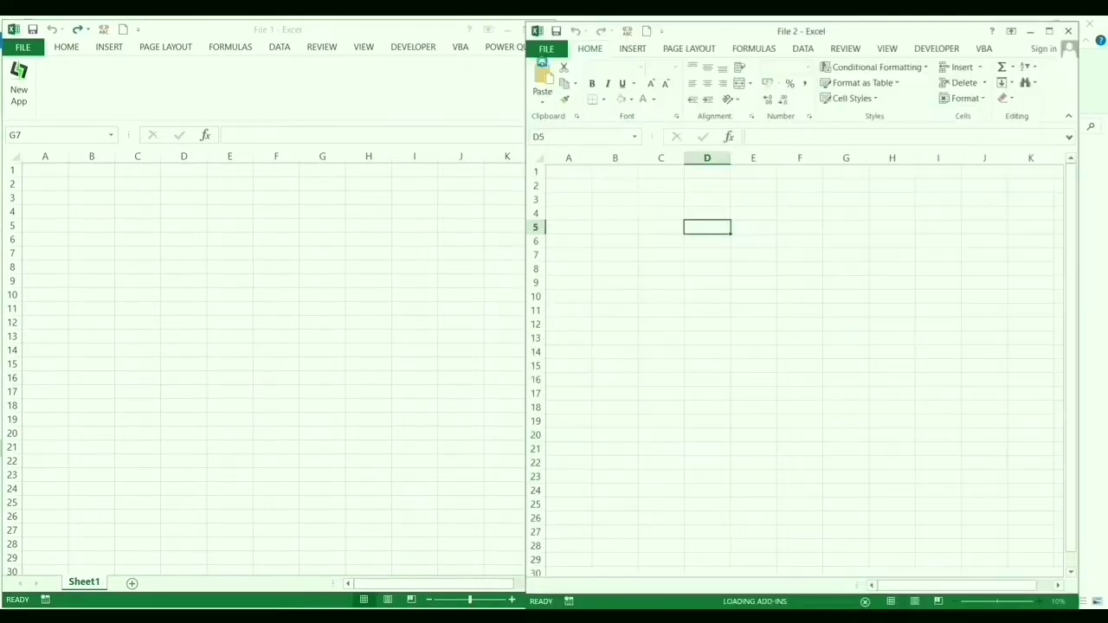
- Fill the range A1:D11 in File 1 with the value 11
{"action": "left_click_drag", "start_coordinate": [32, 168], "coordinate": [183, 303]}
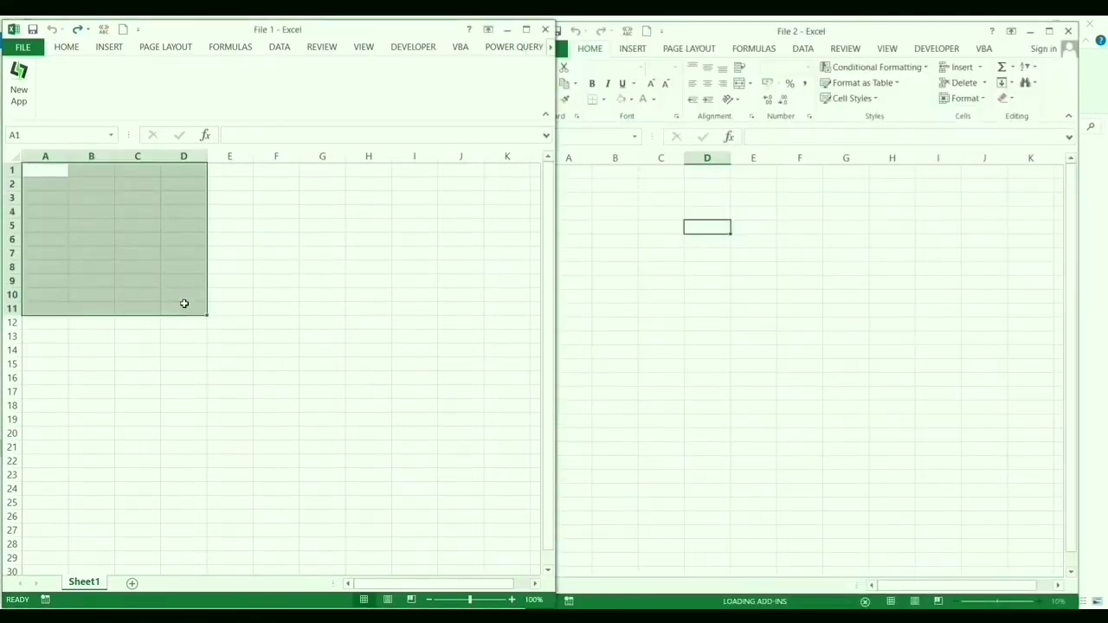
{"action": "type", "text": "11"}
{"action": "key", "text": "ctrl+Return"}
- Switch to File 2 and fill the range A1:E12 with the value 222
{"action": "left_click", "coordinate": [654, 251]}
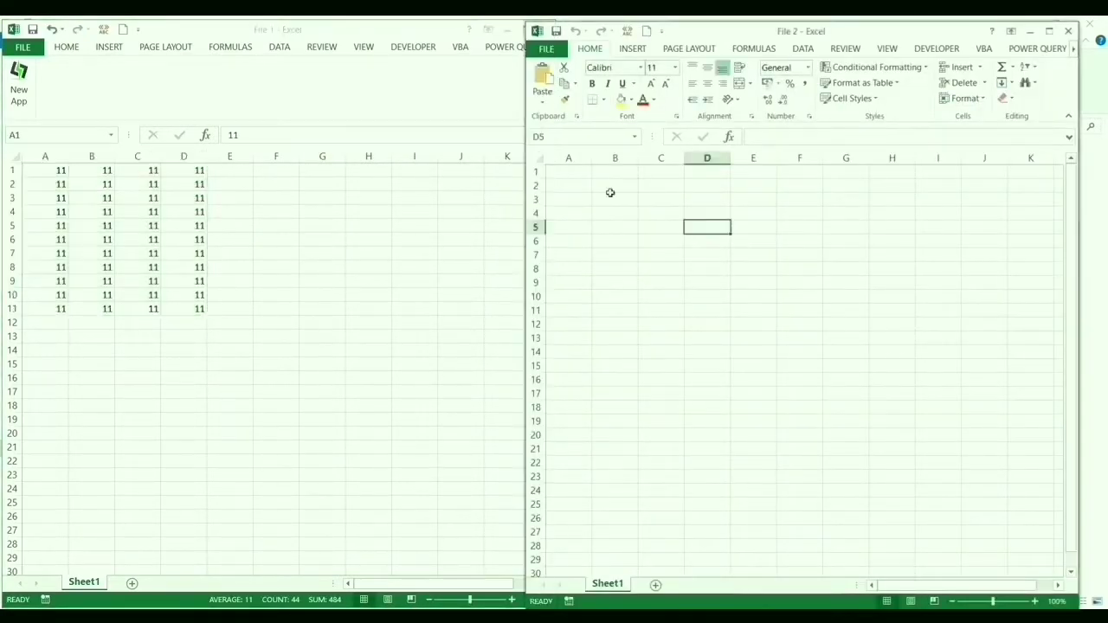
{"action": "left_click_drag", "start_coordinate": [564, 168], "coordinate": [774, 321]}
{"action": "type", "text": "222"}
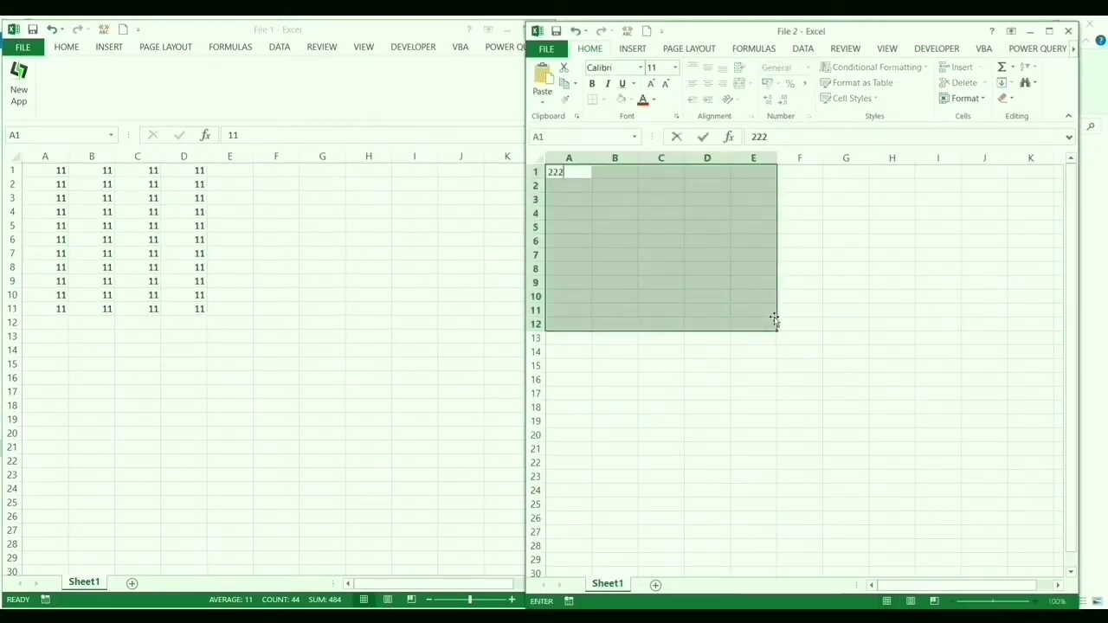
{"action": "key", "text": "ctrl+Return"}
- Return to File 1 and fill the range A15:D24 with the value 33
{"action": "left_click", "coordinate": [225, 422]}
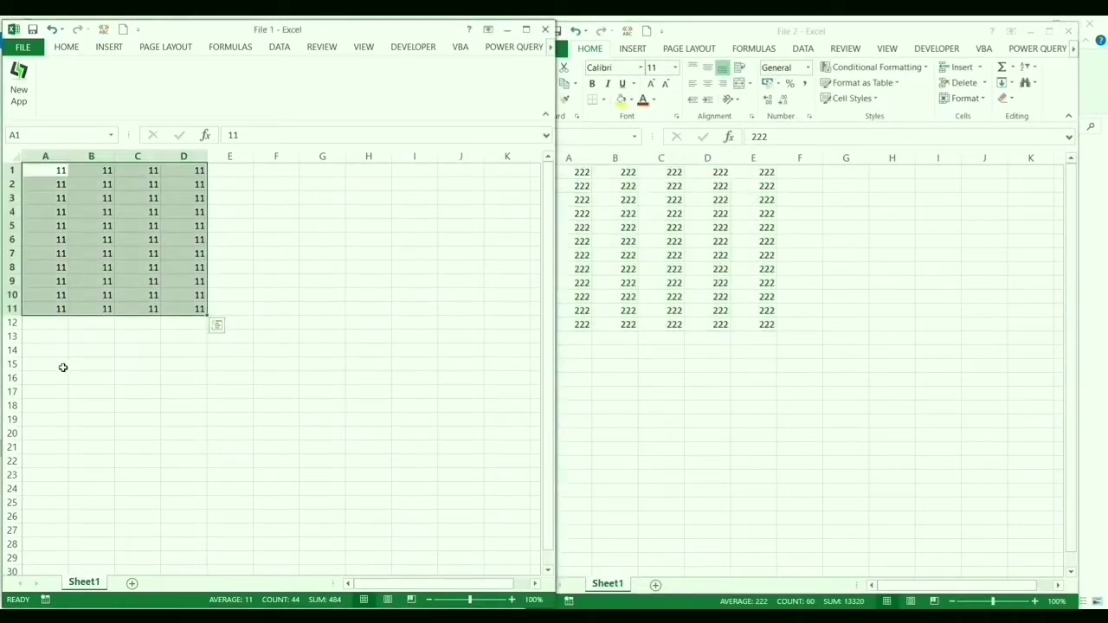
{"action": "left_click_drag", "start_coordinate": [61, 366], "coordinate": [177, 481]}
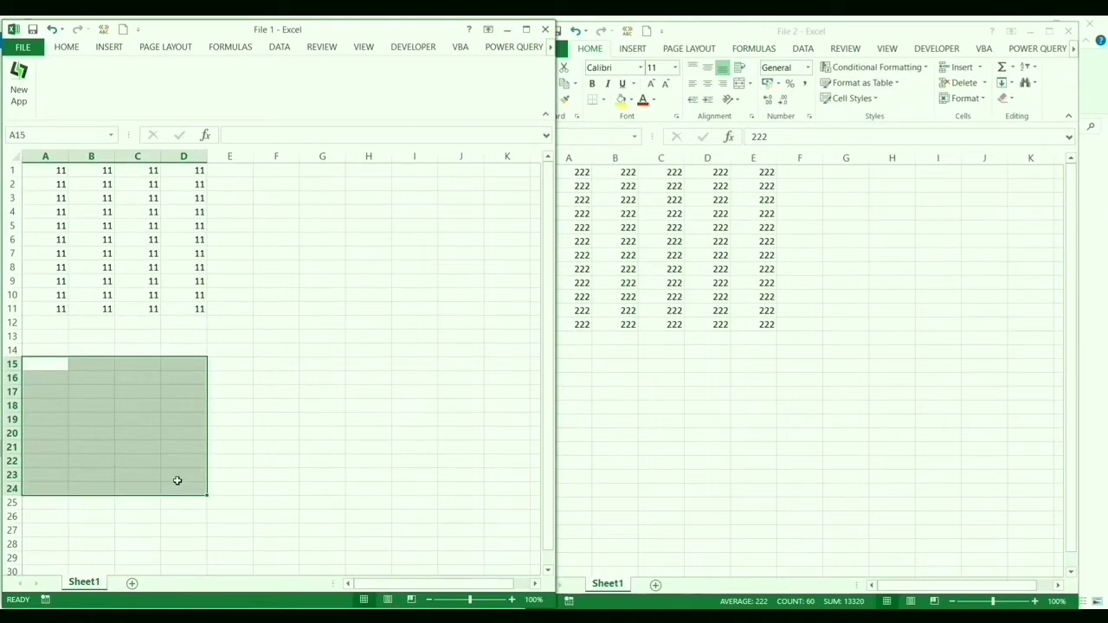
{"action": "type", "text": "33"}
{"action": "key", "text": "ctrl+Return"}
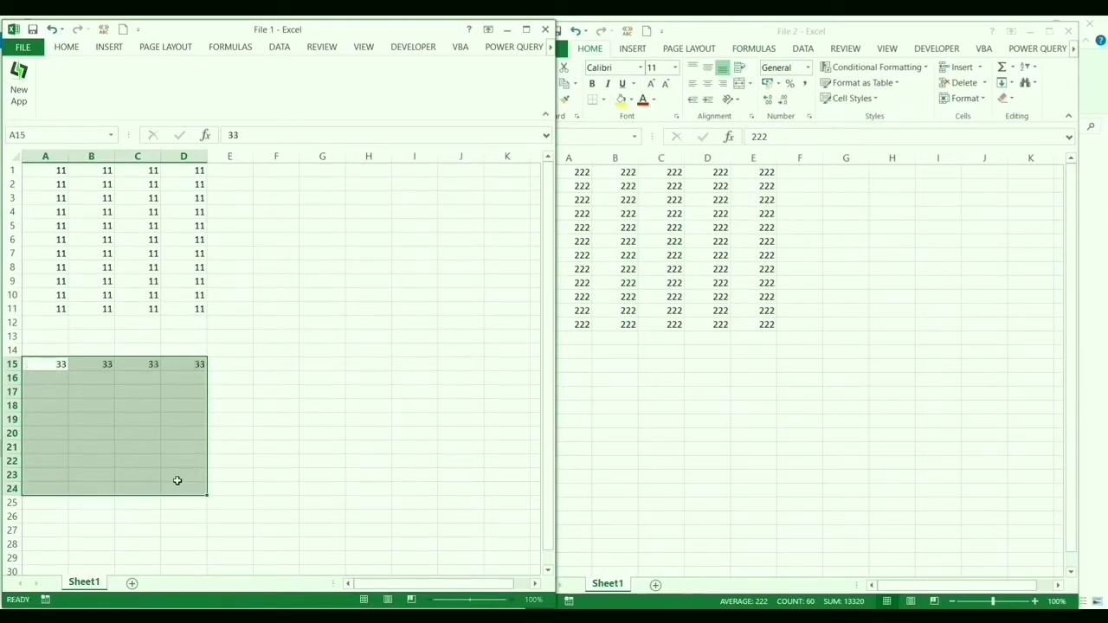
- Undo the 33 and 11 fills in File 1, then deselect the range by selecting cell H7
{"action": "left_click", "coordinate": [390, 318]}
{"action": "key", "text": "ctrl+z"}
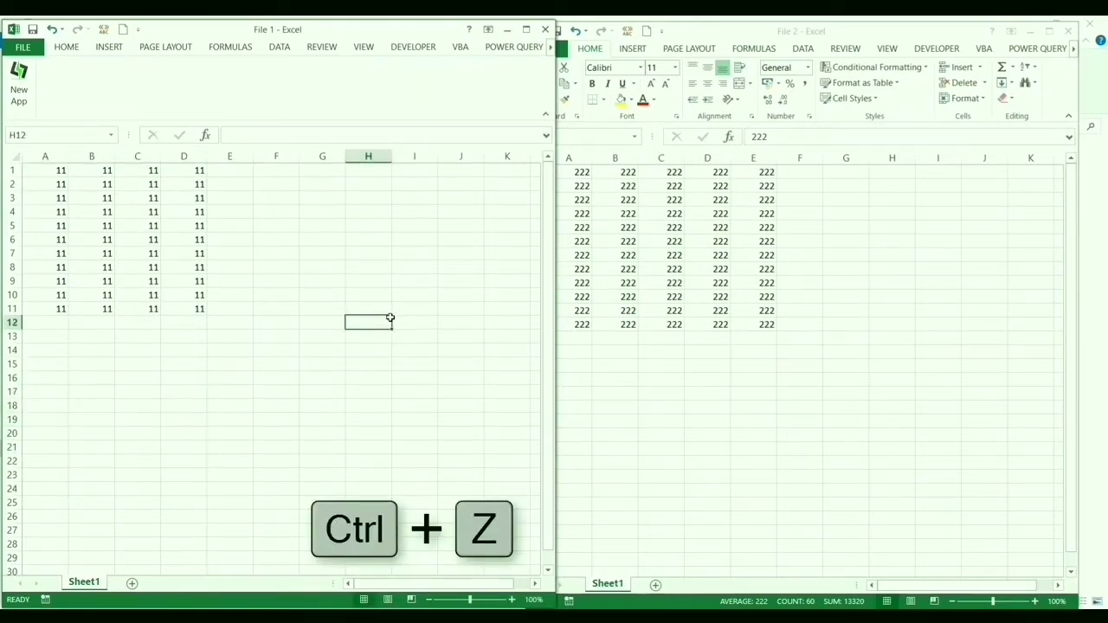
{"action": "key", "text": "ctrl+z"}
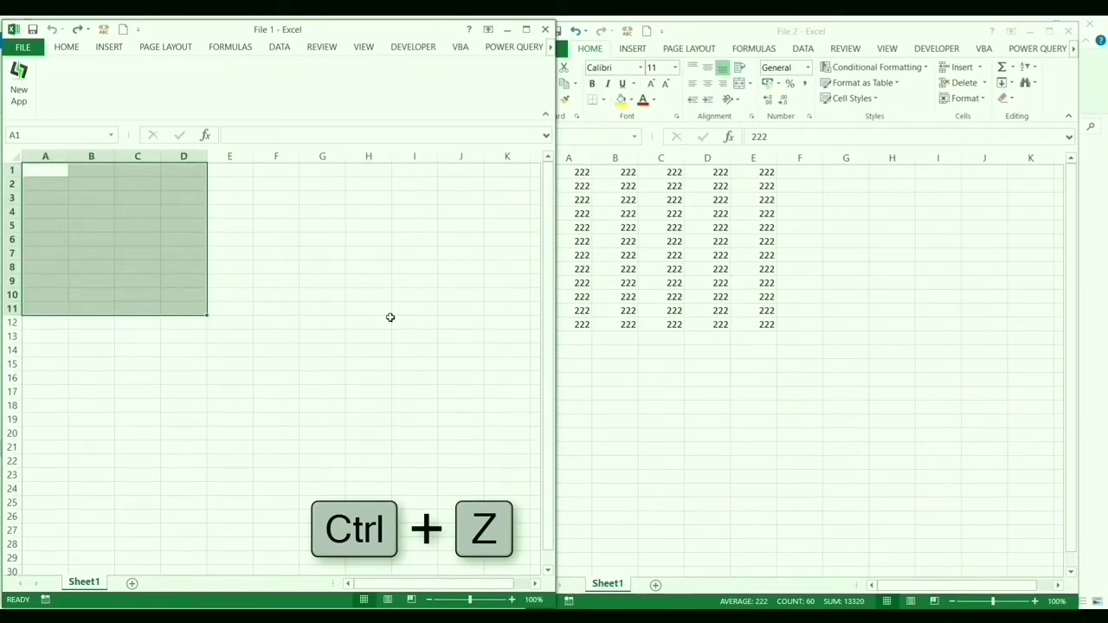
{"action": "left_click", "coordinate": [349, 275]}
{"action": "key", "text": "Up"}
{"action": "key", "text": "Up"}
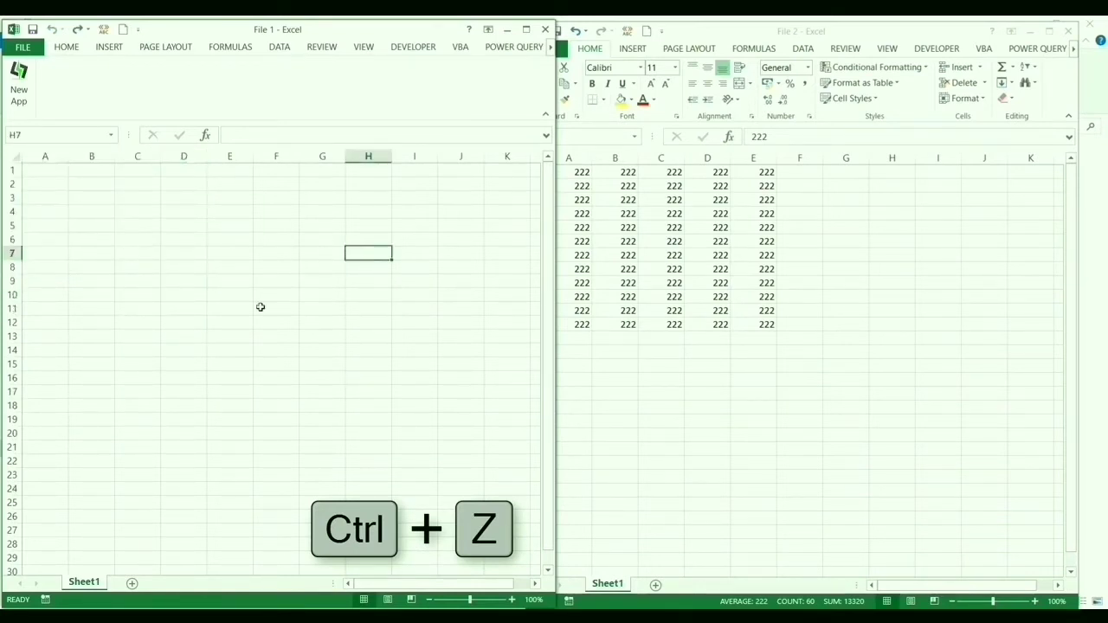